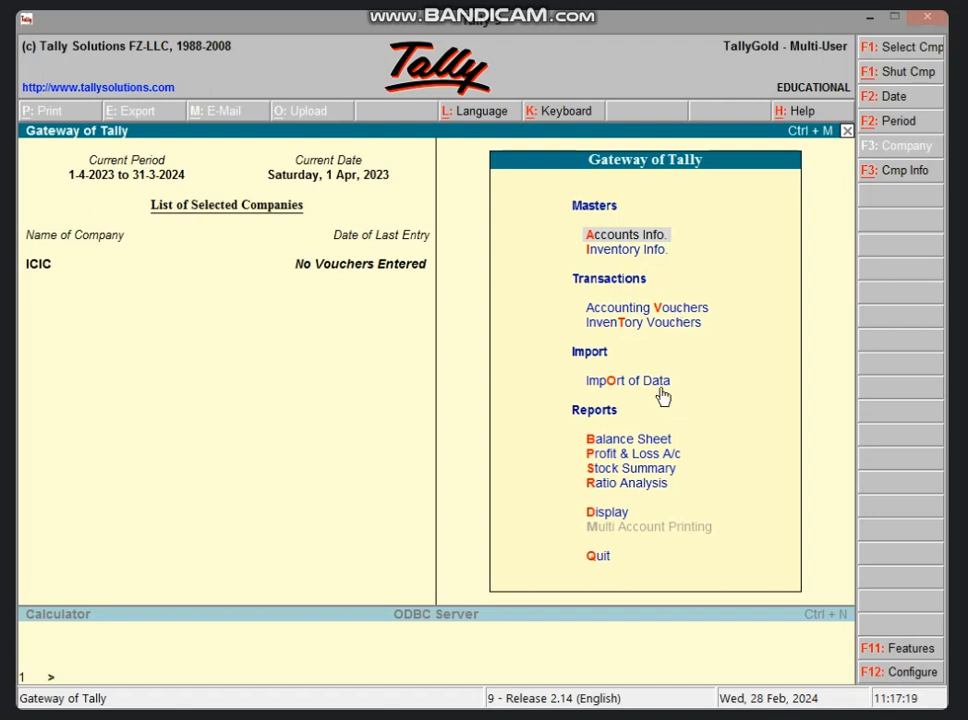
# Step: Start creating a single ledger from the accounts masters and name it FURNITURE A/C
pyautogui.press('Return')
pyautogui.press('l')
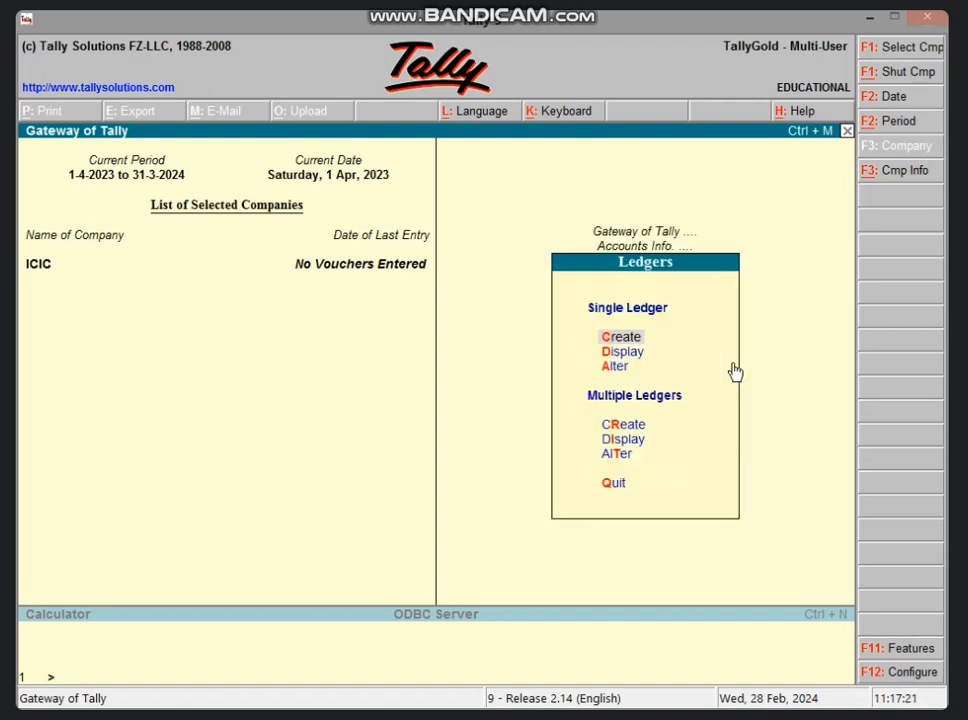
pyautogui.press('Return')
pyautogui.write('FUR')
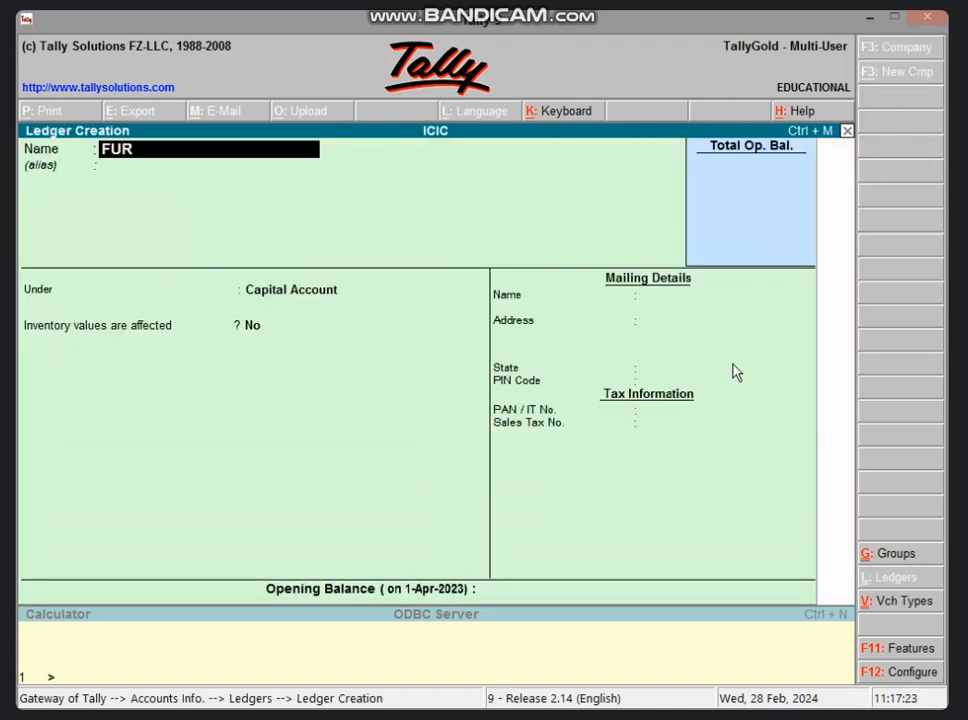
pyautogui.write('NITURE A/C')
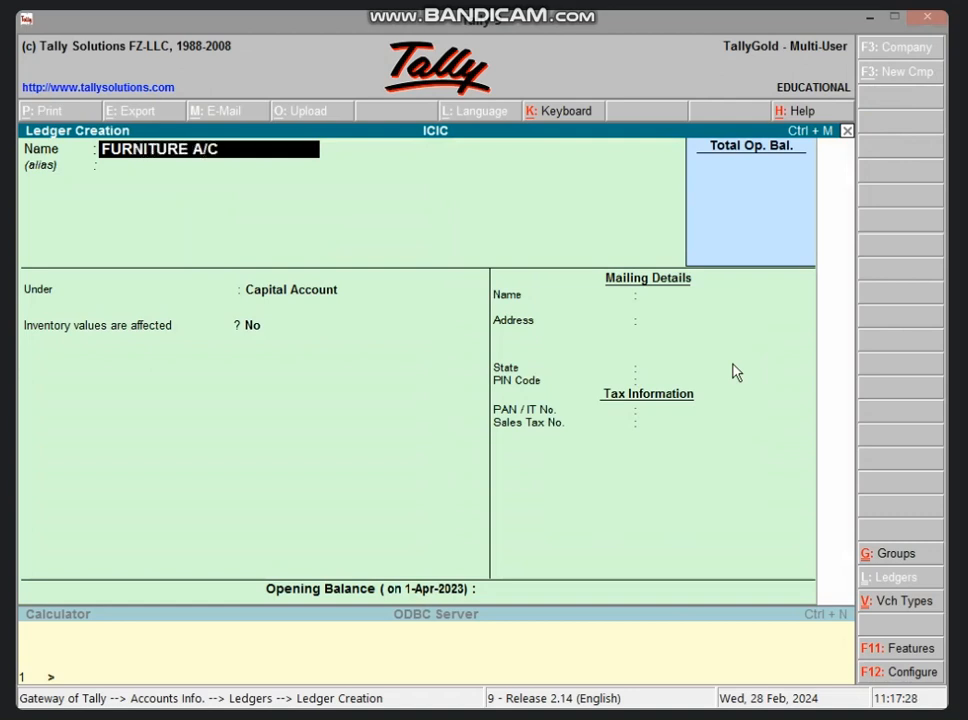
# Step: Place the furniture ledger under Fixed Assets with no opening balance, save it and return to the Gateway of Tally
pyautogui.press('Return')
pyautogui.press('Return')
pyautogui.write('FIX')
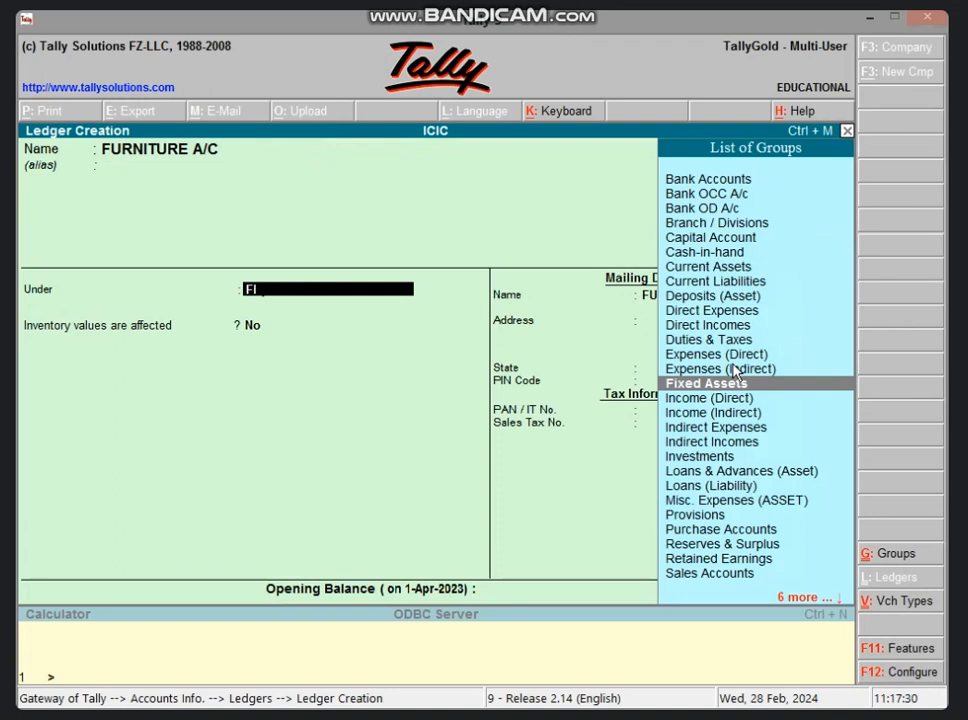
pyautogui.press('Return')
pyautogui.press('Return')
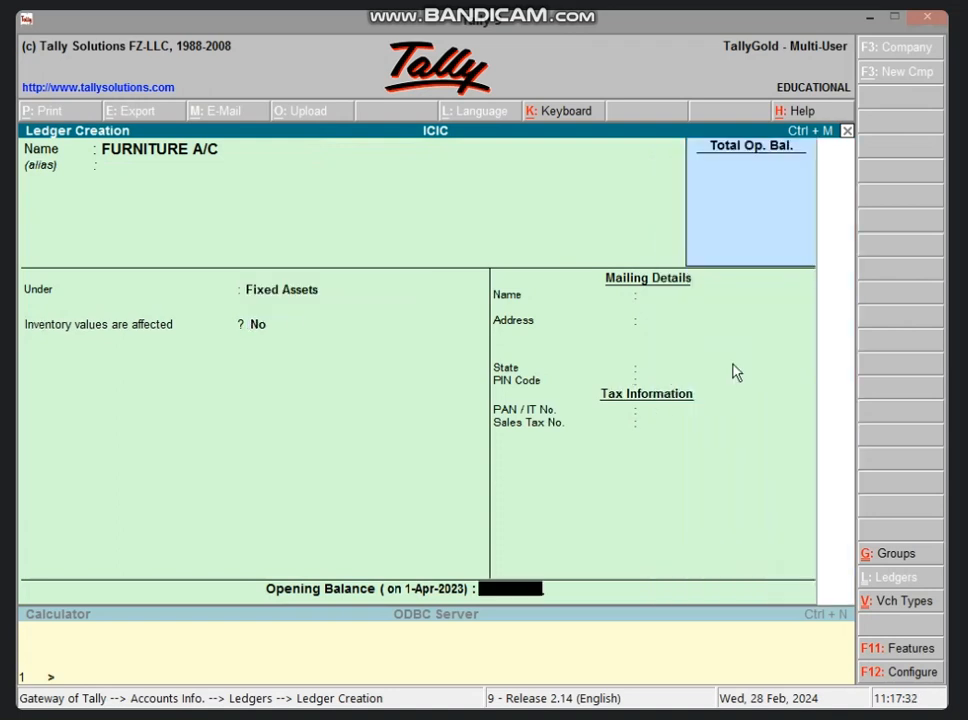
pyautogui.press('Return')
pyautogui.press('Return')
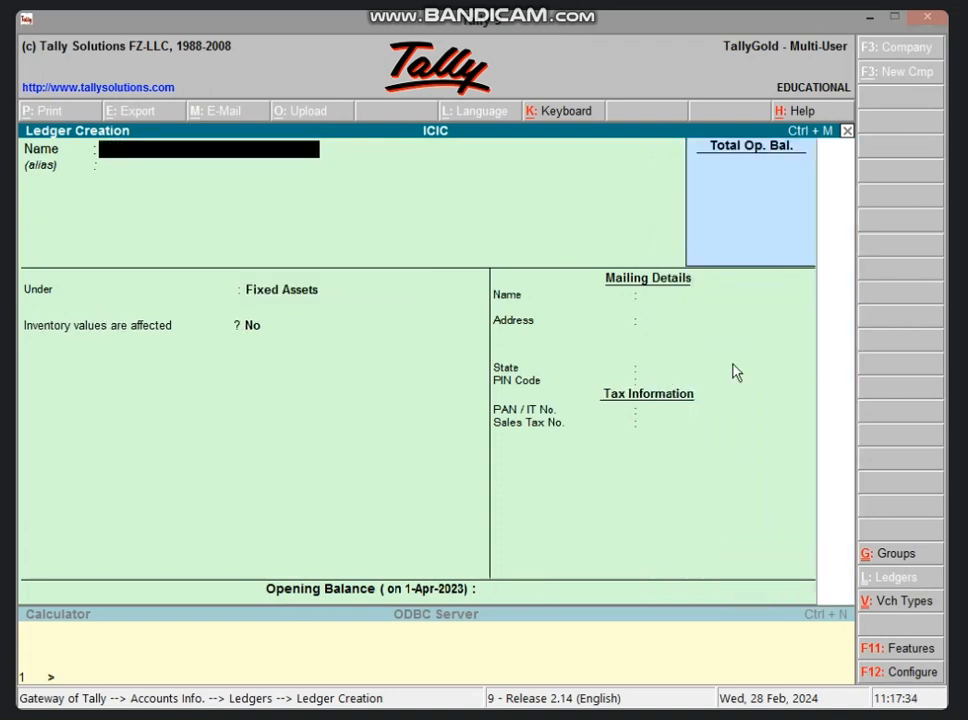
pyautogui.press('Escape')
pyautogui.press('Return')
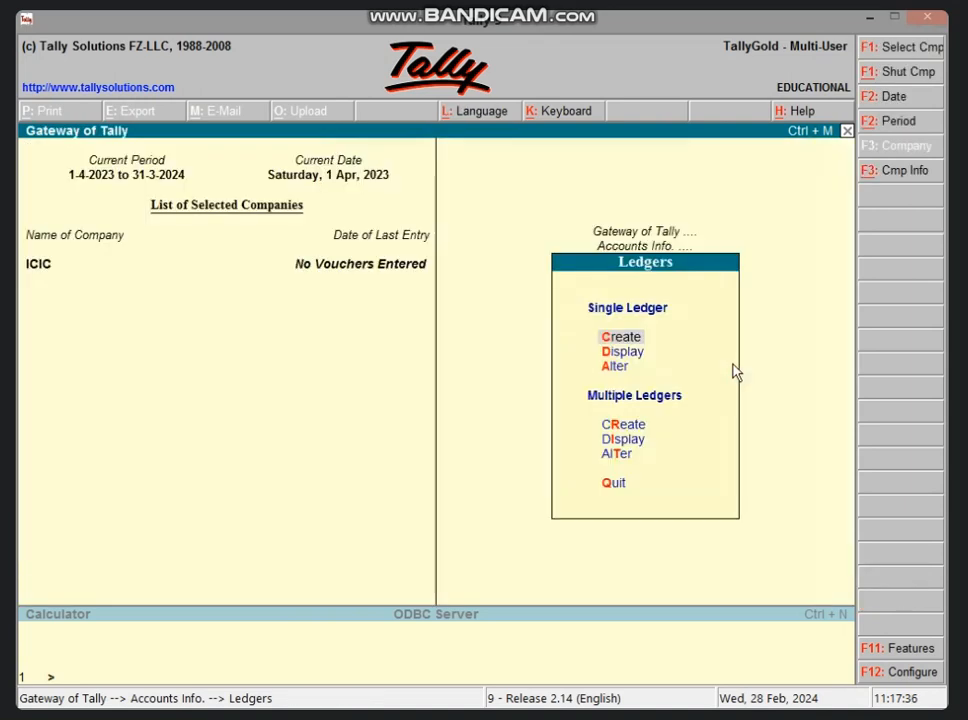
pyautogui.press('Escape')
pyautogui.press('Escape')
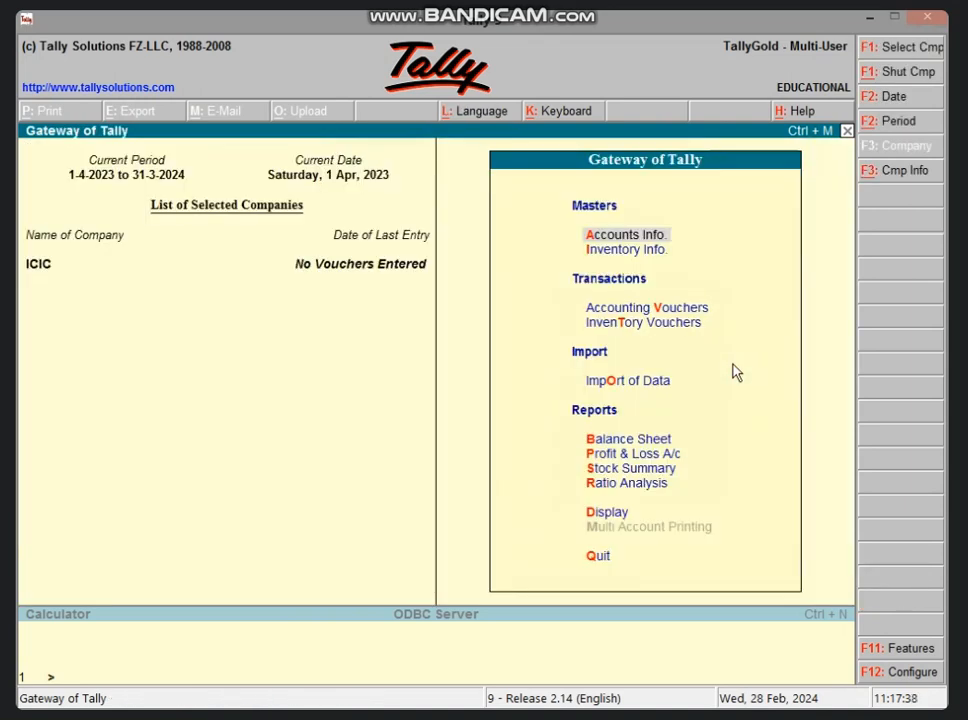
# Step: Open a payment voucher for accounting entries and debit FURNITURE A/C with 25000
pyautogui.press('v')
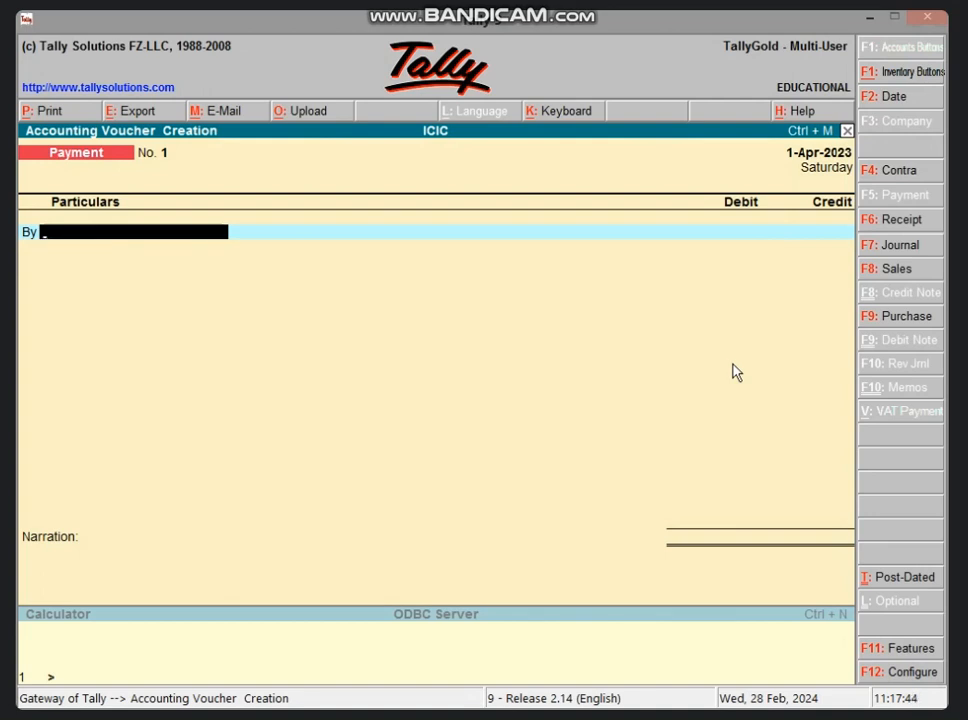
pyautogui.write('FU')
pyautogui.press('Return')
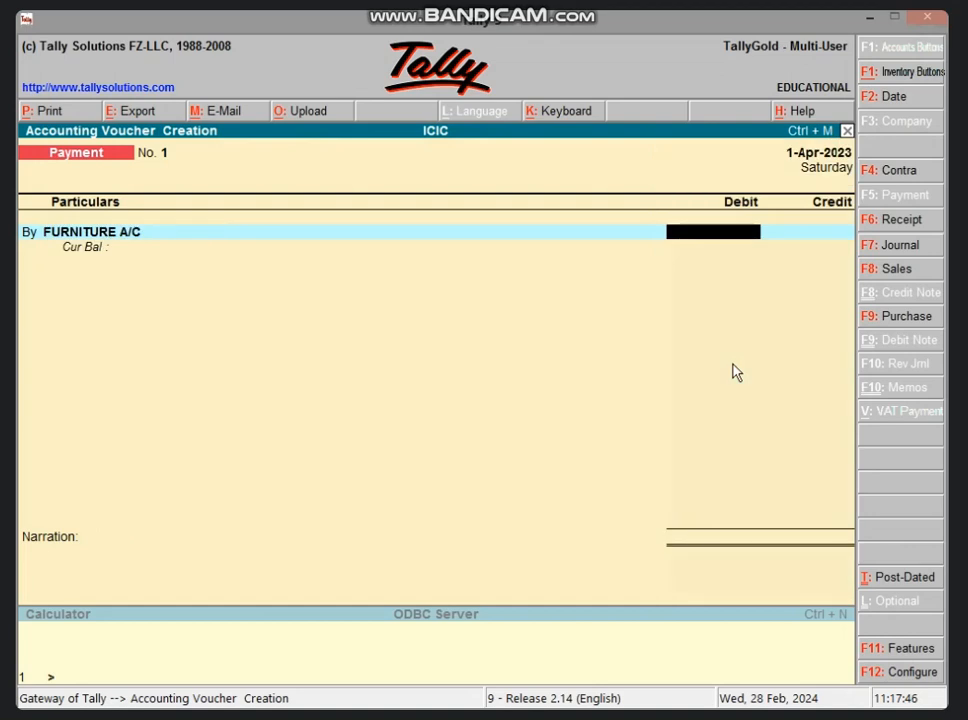
pyautogui.write('25000')
pyautogui.press('Return')
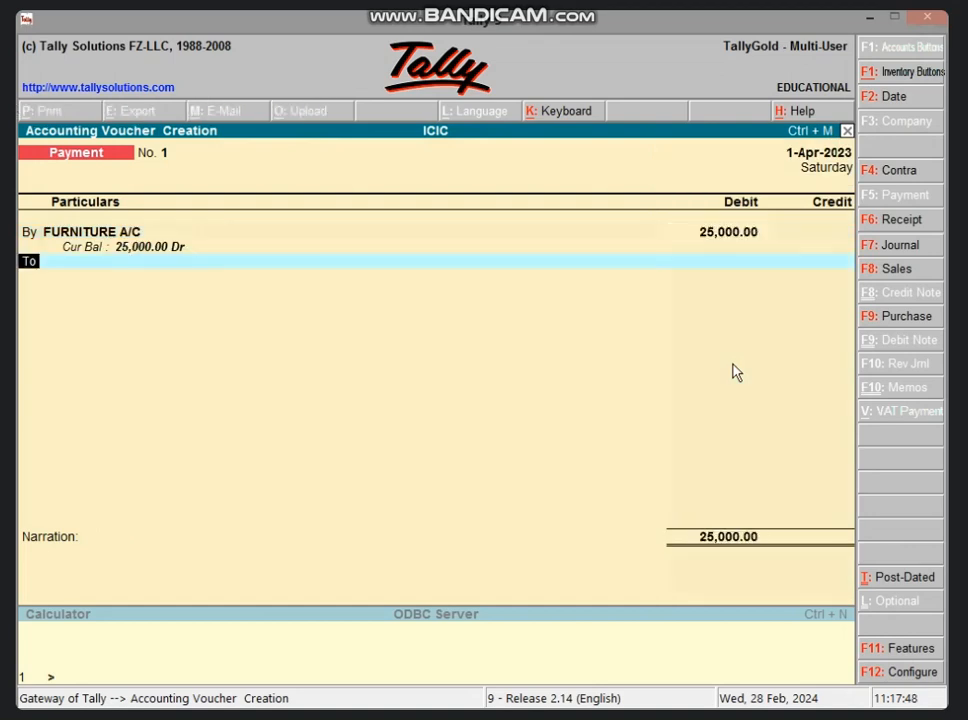
# Step: Credit Cash with 25,000.00 in the payment voucher and save it with an empty narration
pyautogui.press('Return')
pyautogui.write('C')
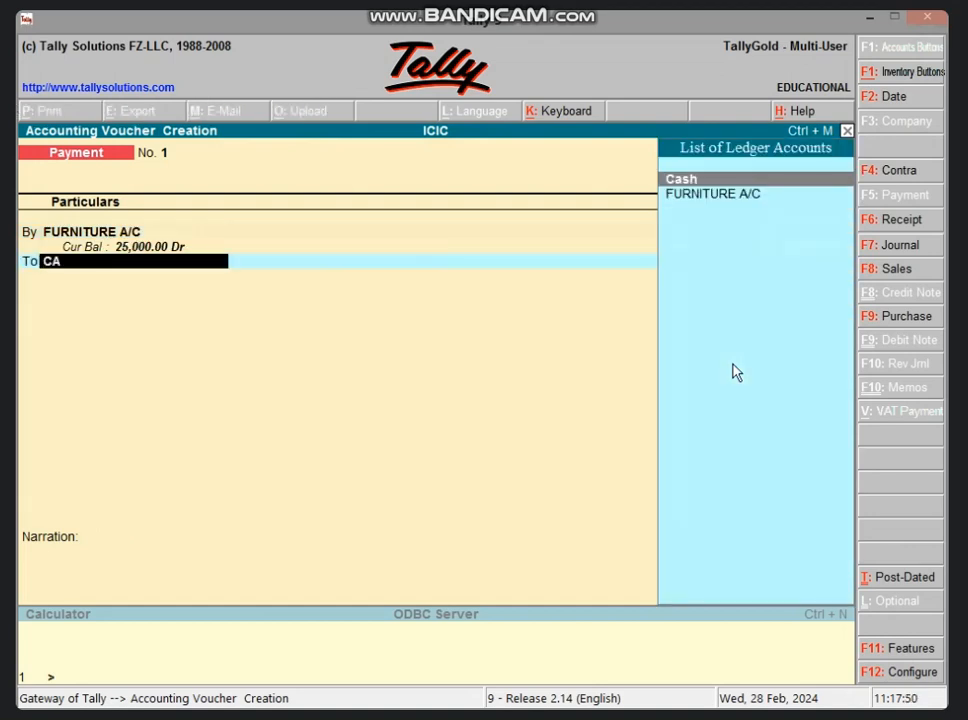
pyautogui.write('A')
pyautogui.press('Return')
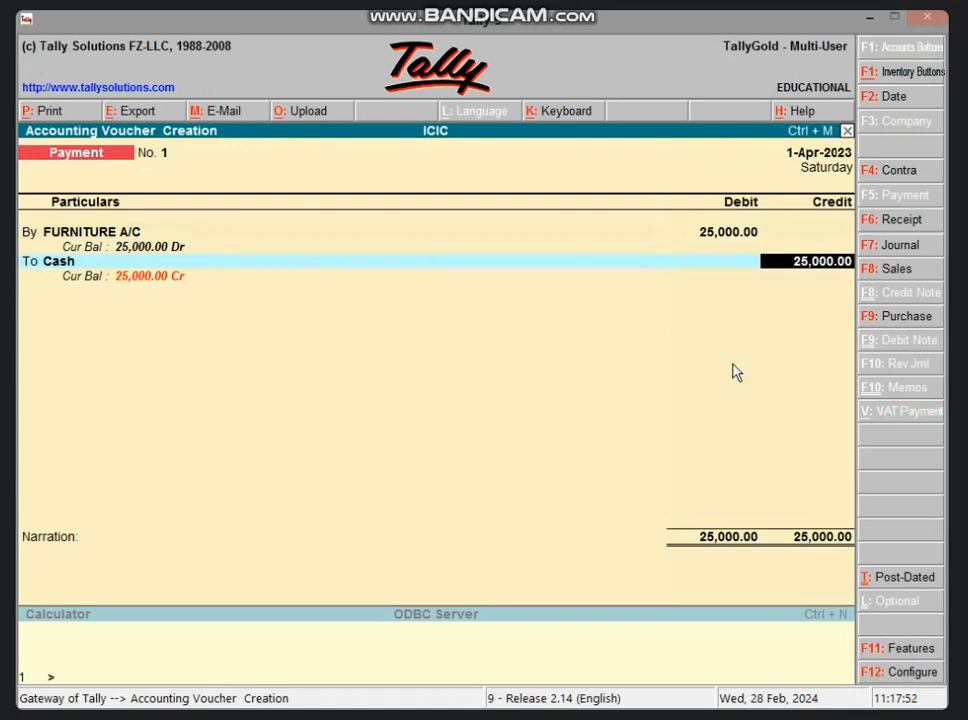
pyautogui.press('Return')
pyautogui.press('Return')
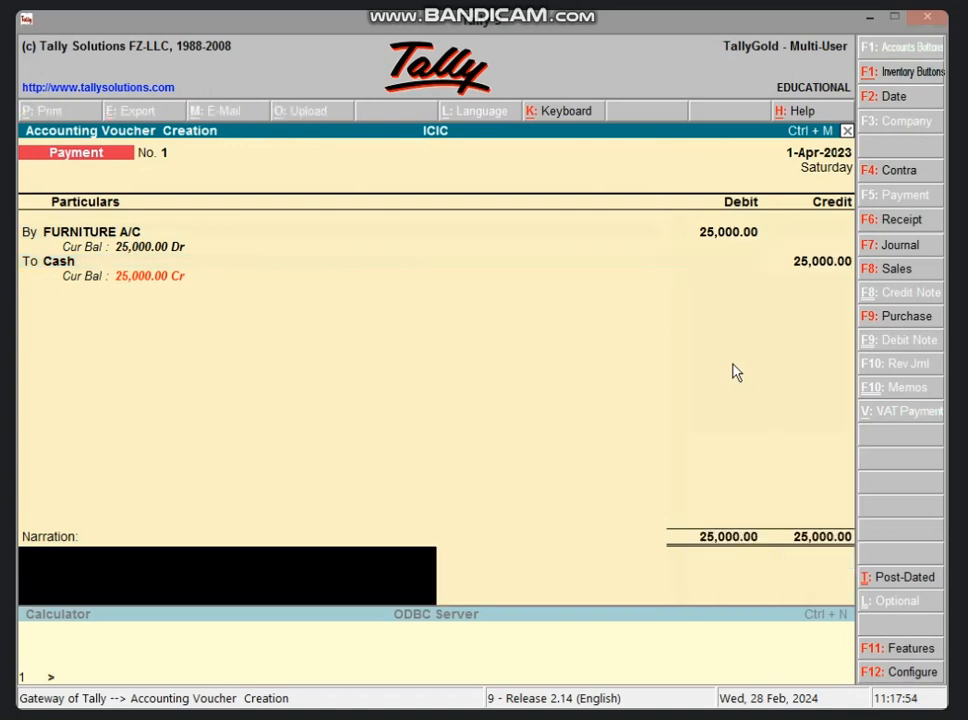
pyautogui.press('Return')
pyautogui.press('Return')
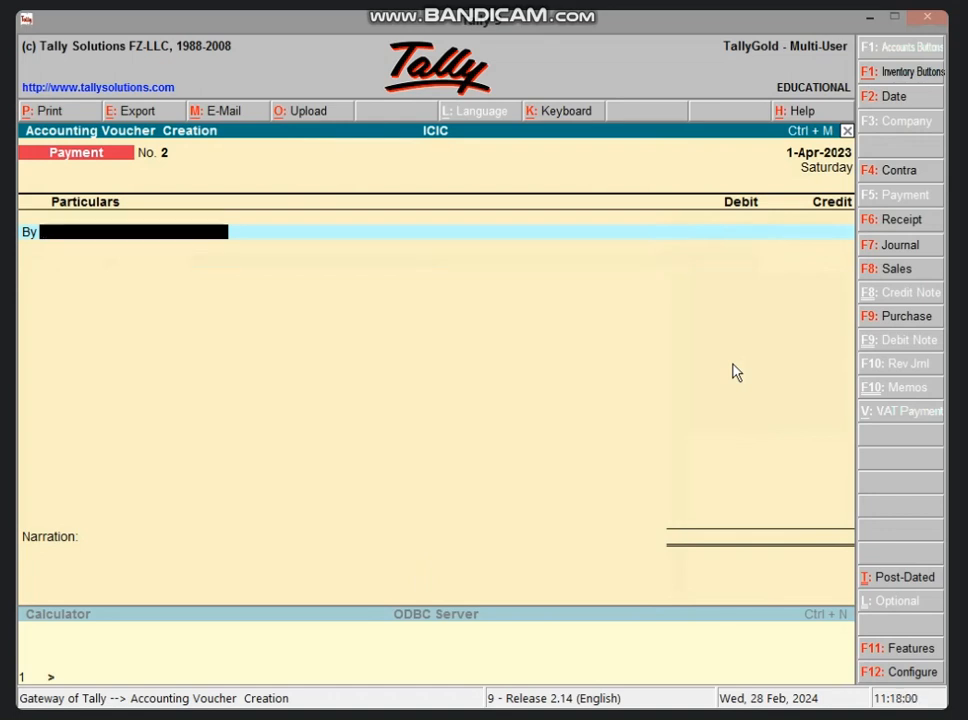
# Step: Switch to a journal voucher and debit FURNITURE A/C with 25000
pyautogui.press('F7')
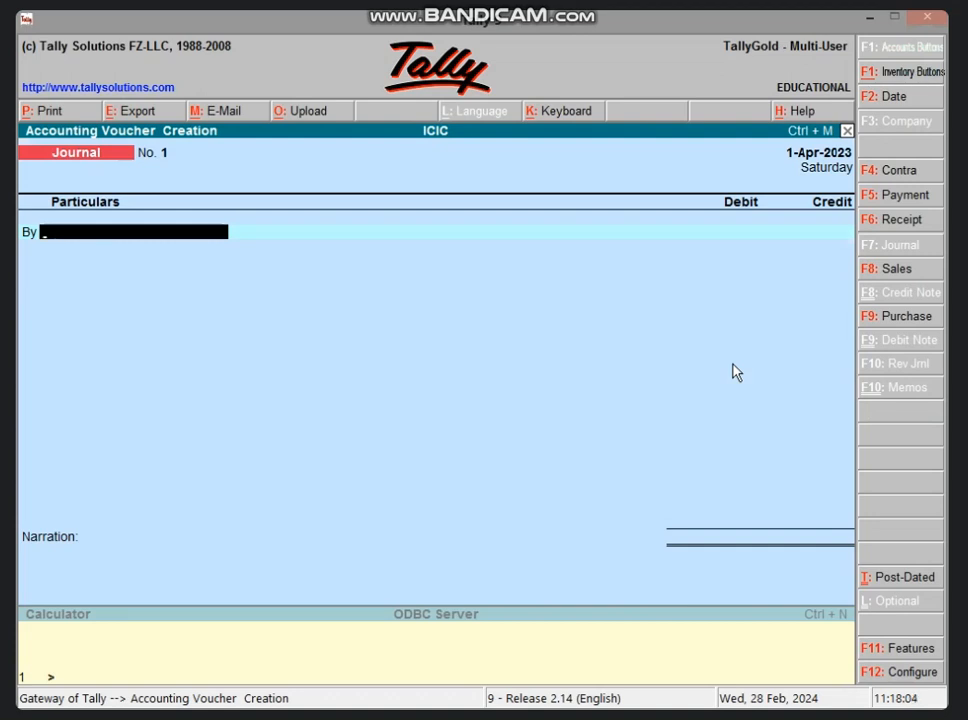
pyautogui.write('FU')
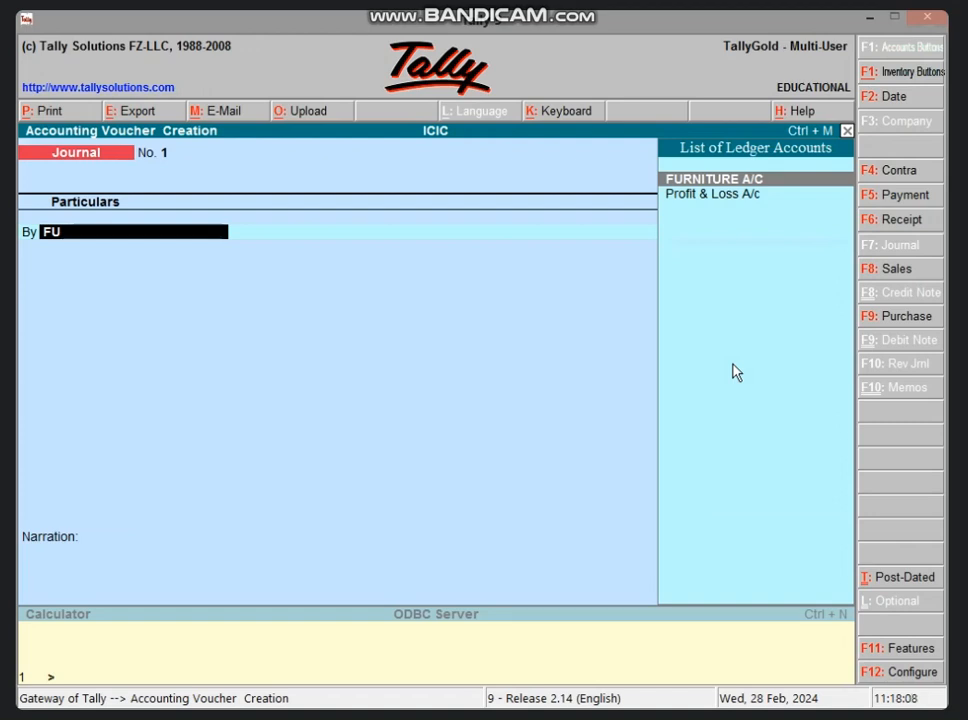
pyautogui.press('Return')
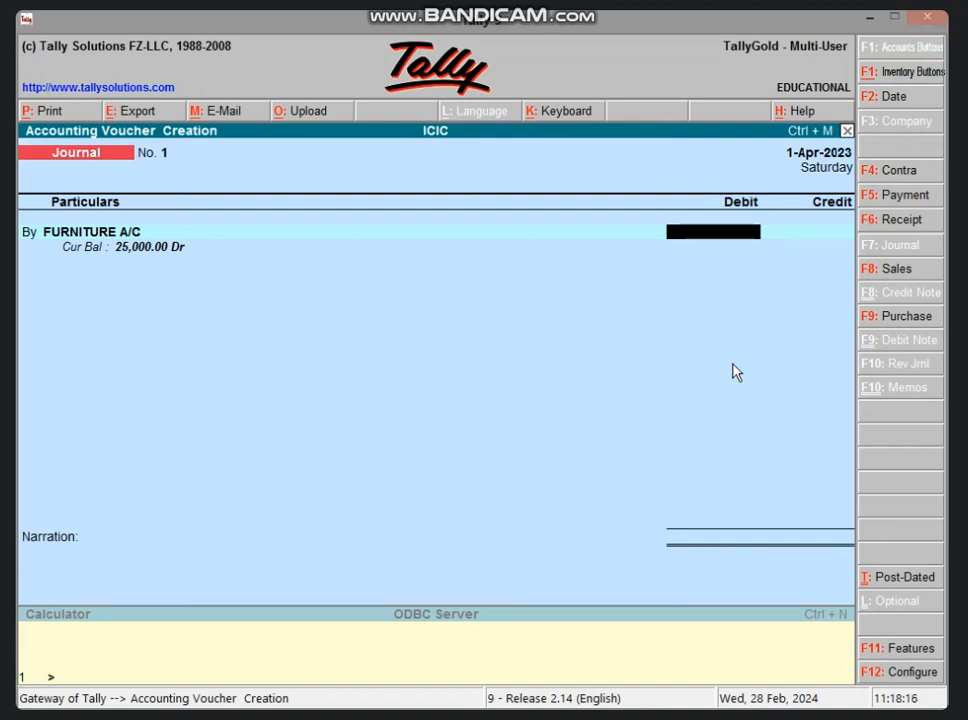
pyautogui.write('25000')
pyautogui.press('Return')
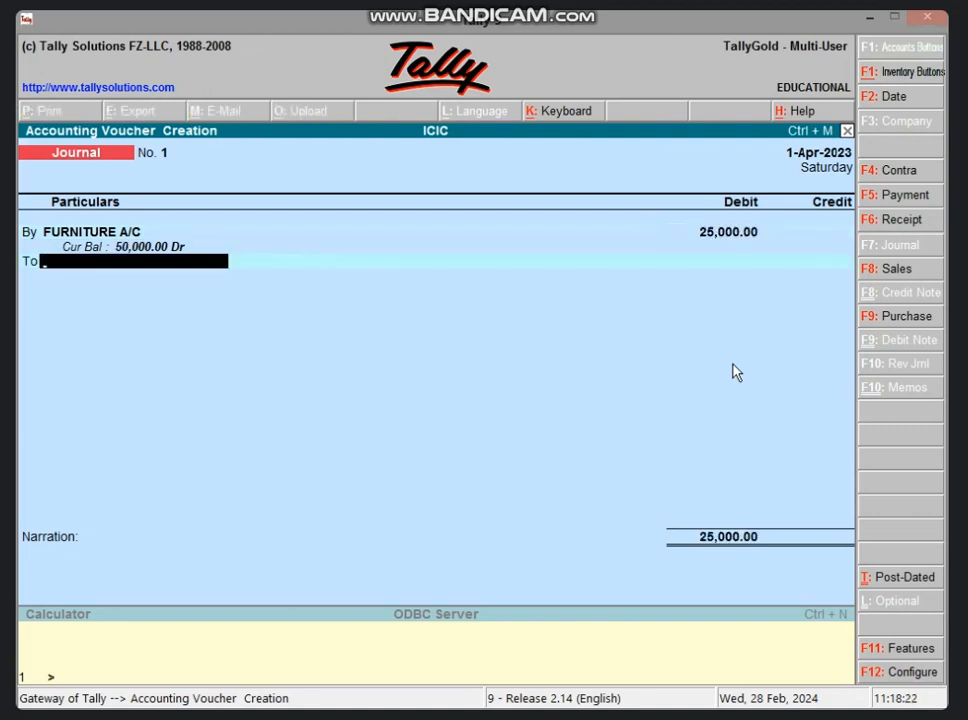
# Step: Start a new ledger from the journal's credit line and name it with the creditor's name followed by A/C
pyautogui.hotkey('alt', 'c')
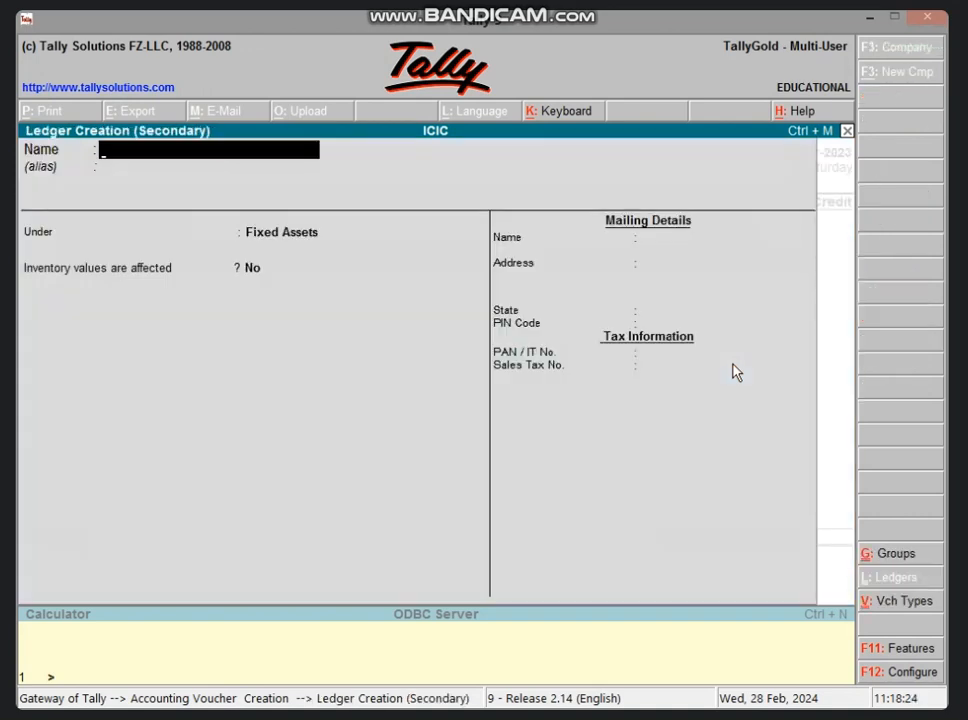
pyautogui.write("SUHAN'S")
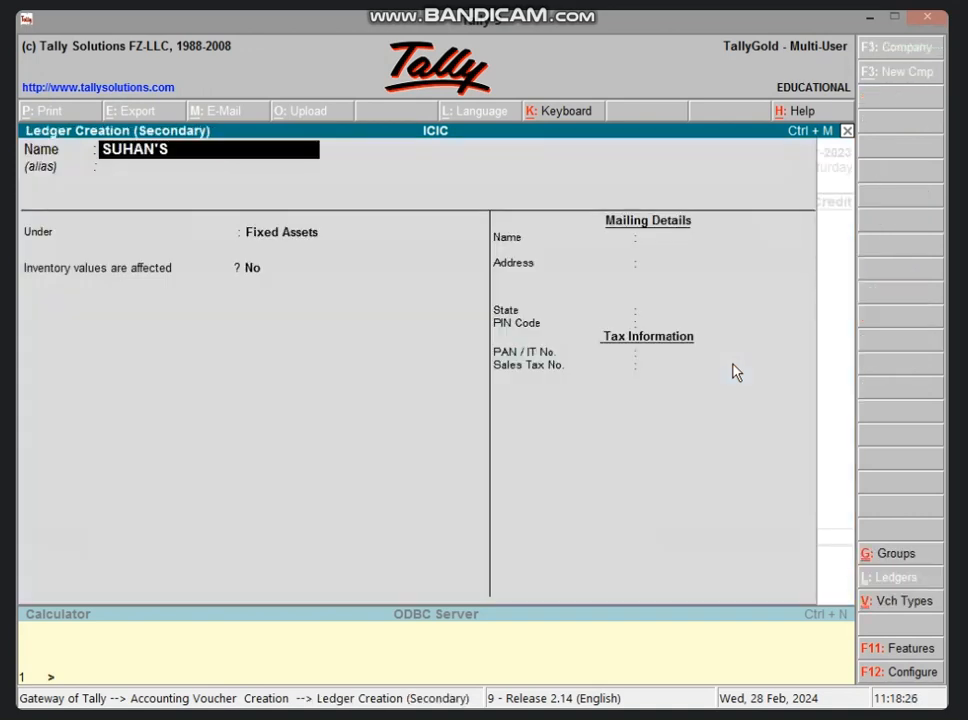
pyautogui.write(' A/C')
pyautogui.press('Return')
pyautogui.press('Return')
# Step: Put the creditor's ledger under Sundry Creditors, keep the remaining default details and save it into the journal's credit line
pyautogui.write('S')
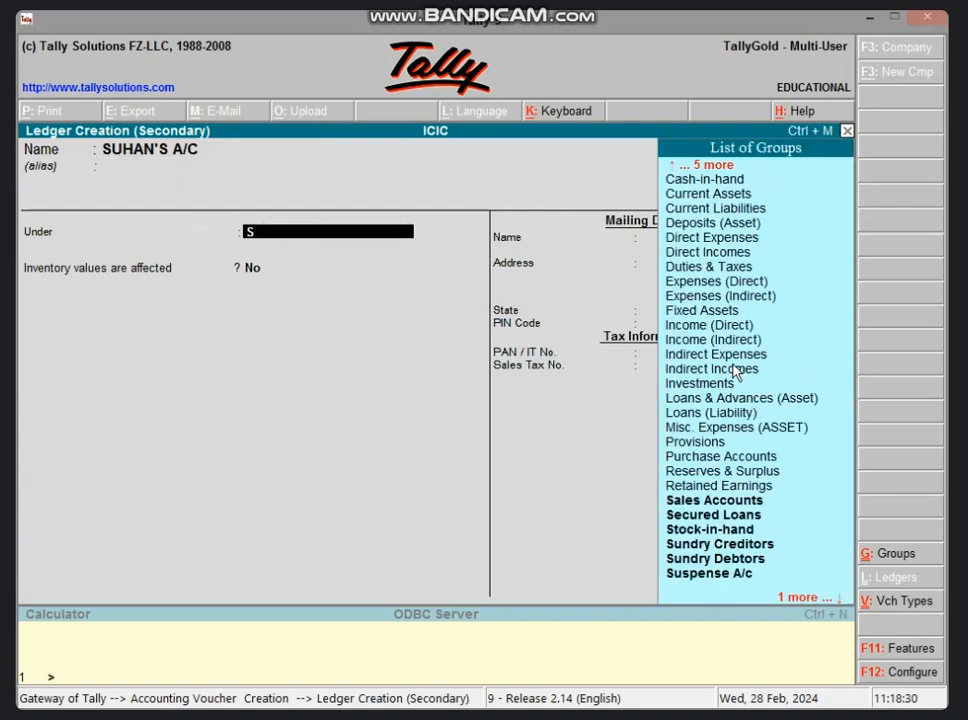
pyautogui.write('UND')
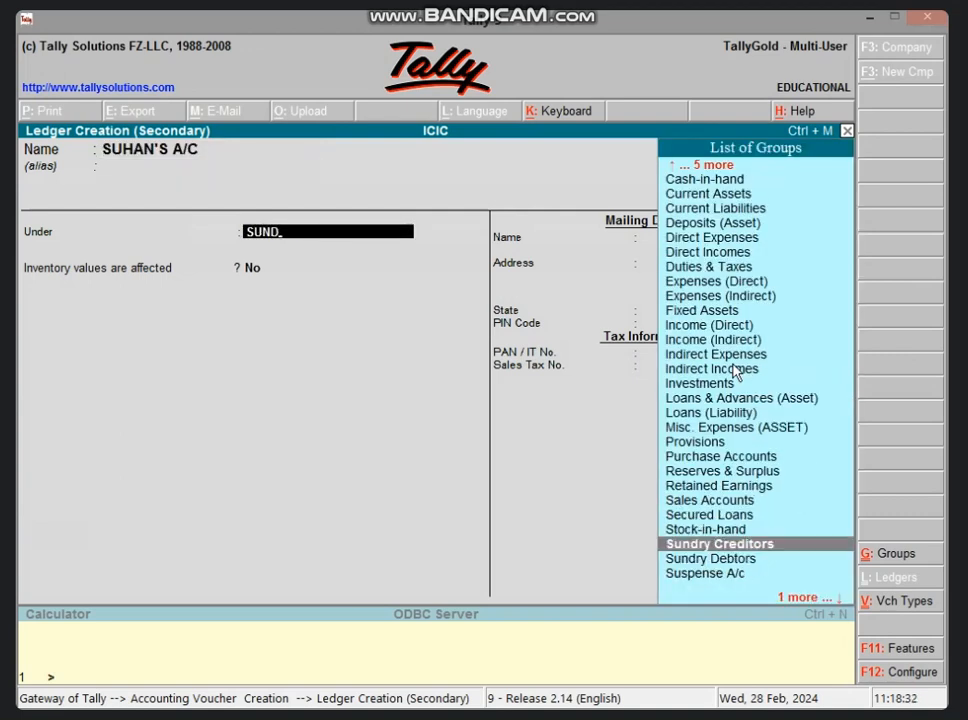
pyautogui.press('Return')
pyautogui.press('Return')
pyautogui.press('Return')
pyautogui.press('Return')
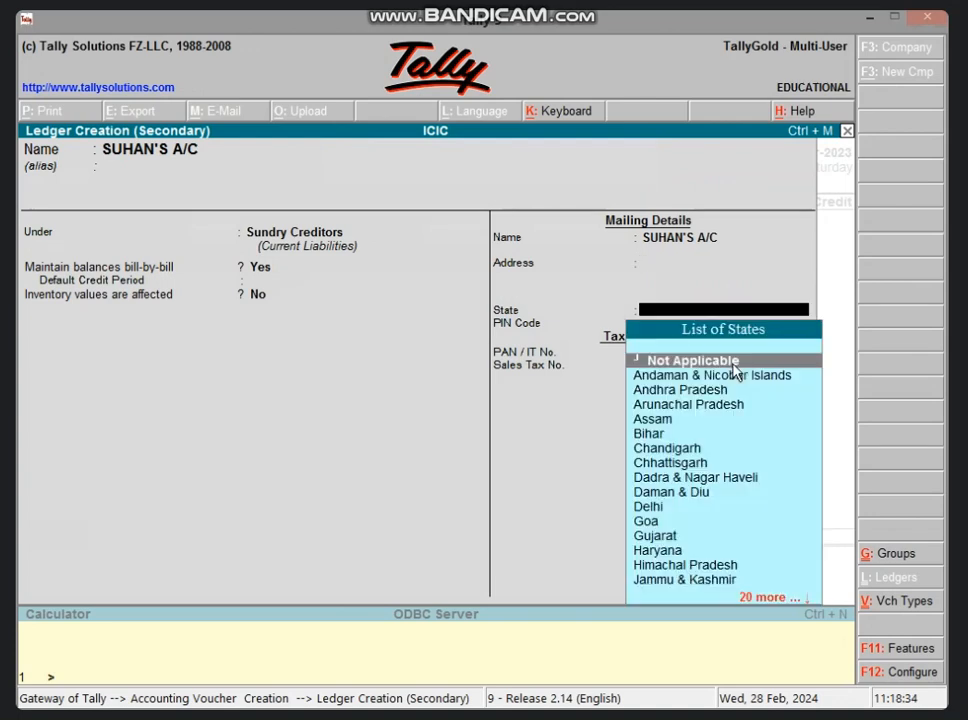
pyautogui.press('Return')
pyautogui.press('Return')
pyautogui.press('Return')
pyautogui.press('Return')
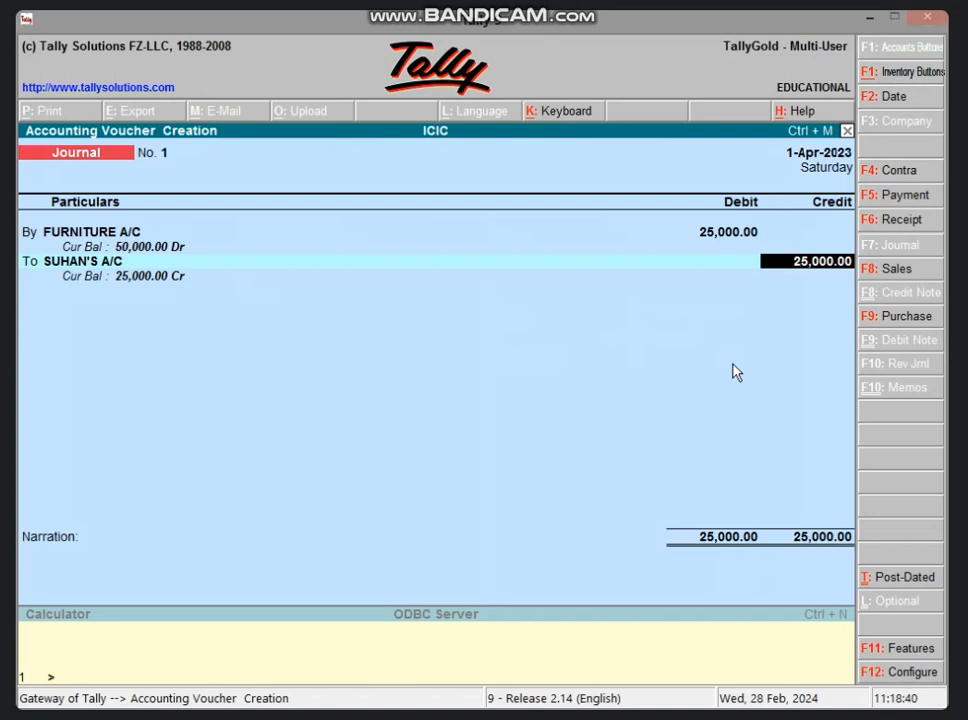
# Step: Credit the creditor's account with 25,000.00 as a New Ref bill and save the journal voucher with an empty narration
pyautogui.press('Return')
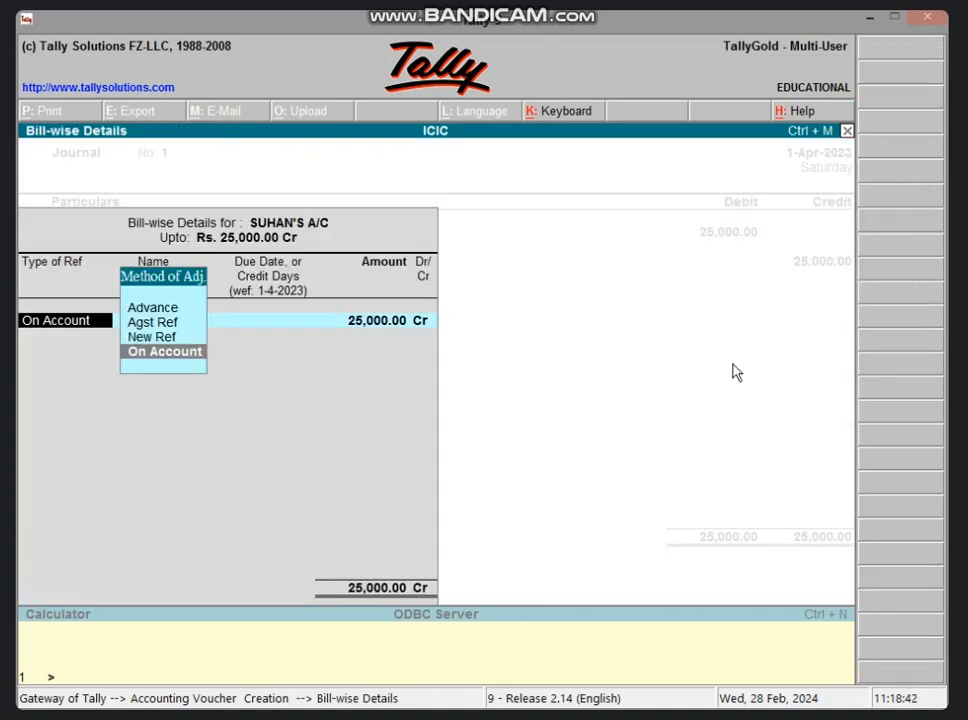
pyautogui.press('Up')
pyautogui.press('Return')
pyautogui.press('Return')
pyautogui.press('Return')
pyautogui.press('Return')
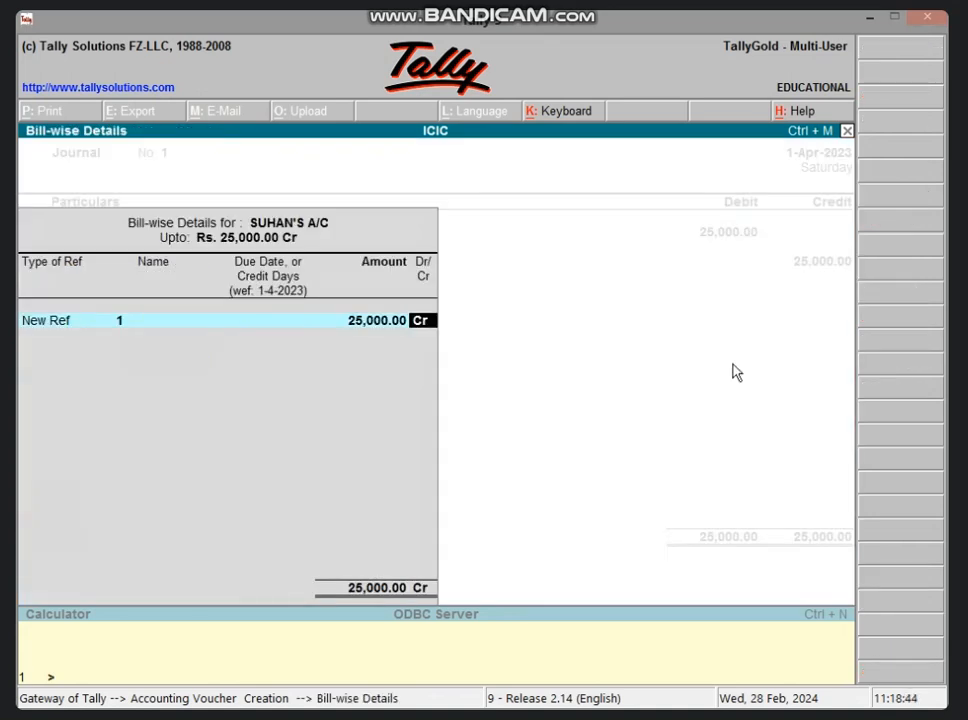
pyautogui.press('Return')
pyautogui.press('Return')
pyautogui.press('Return')
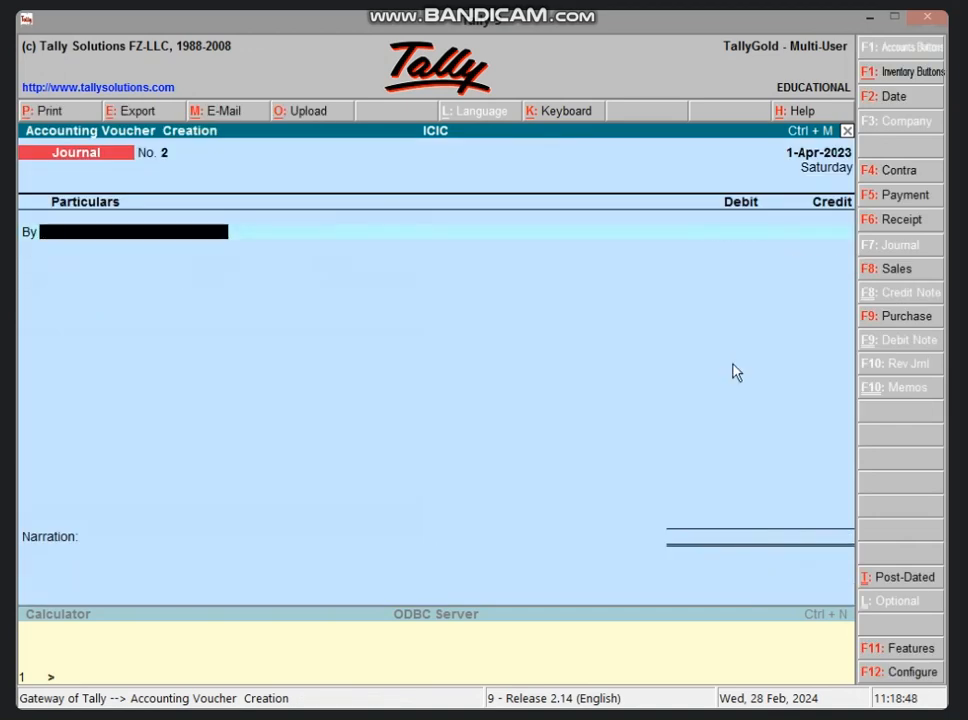
# Step: Minimize Tally, start Excel 2013 maximized and open the BANK LOAN CALCULATION workbook
pyautogui.click(874, 17)
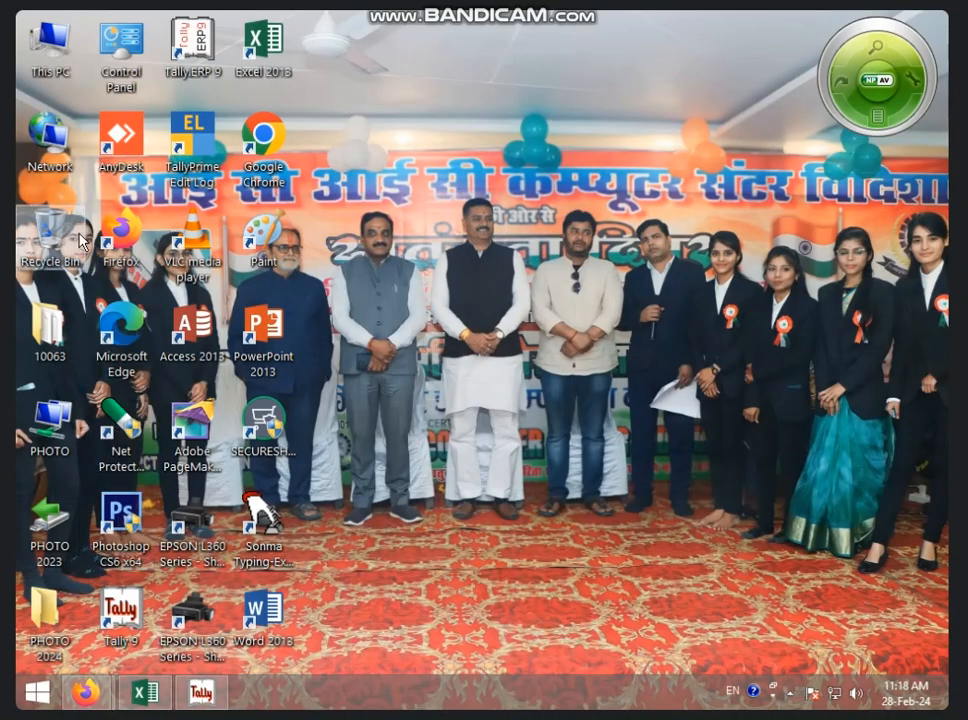
pyautogui.doubleClick(265, 52)
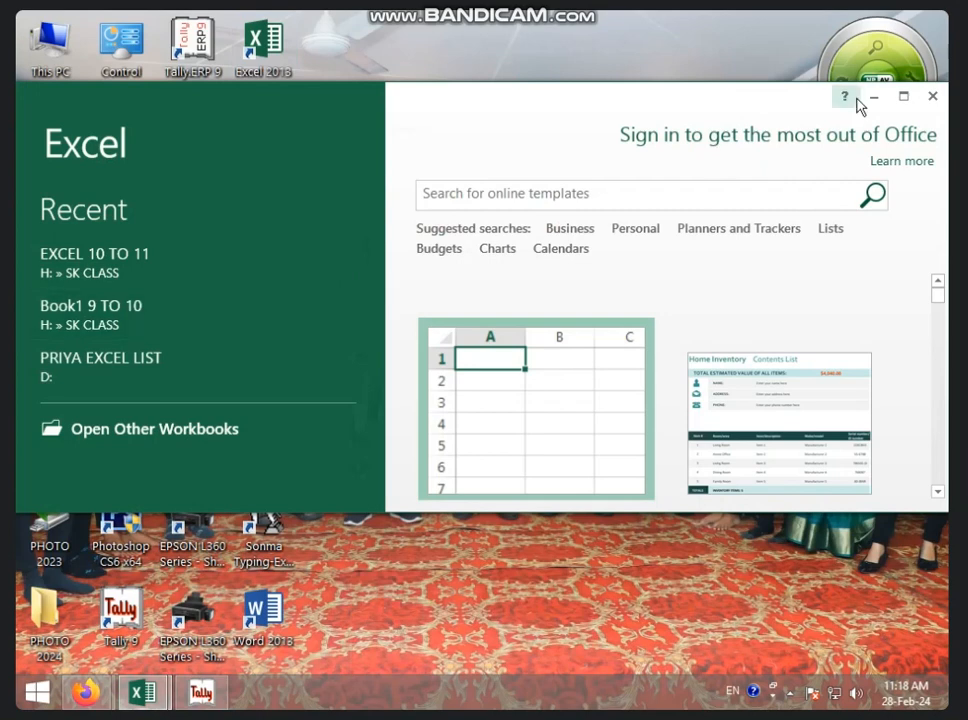
pyautogui.click(900, 97)
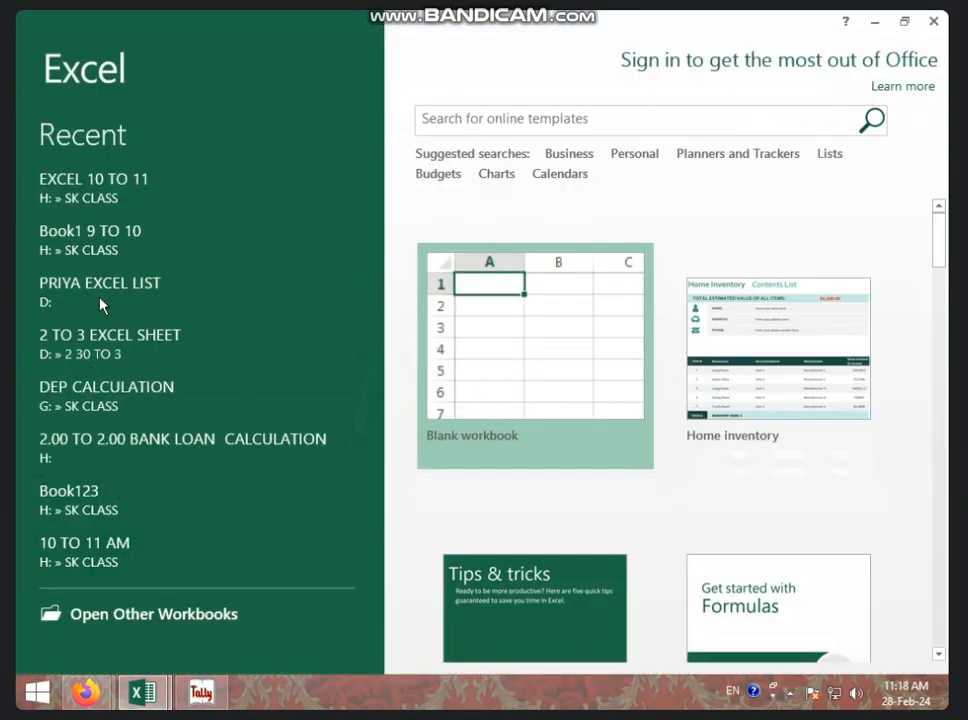
pyautogui.click(150, 618)
pyautogui.click(620, 562)
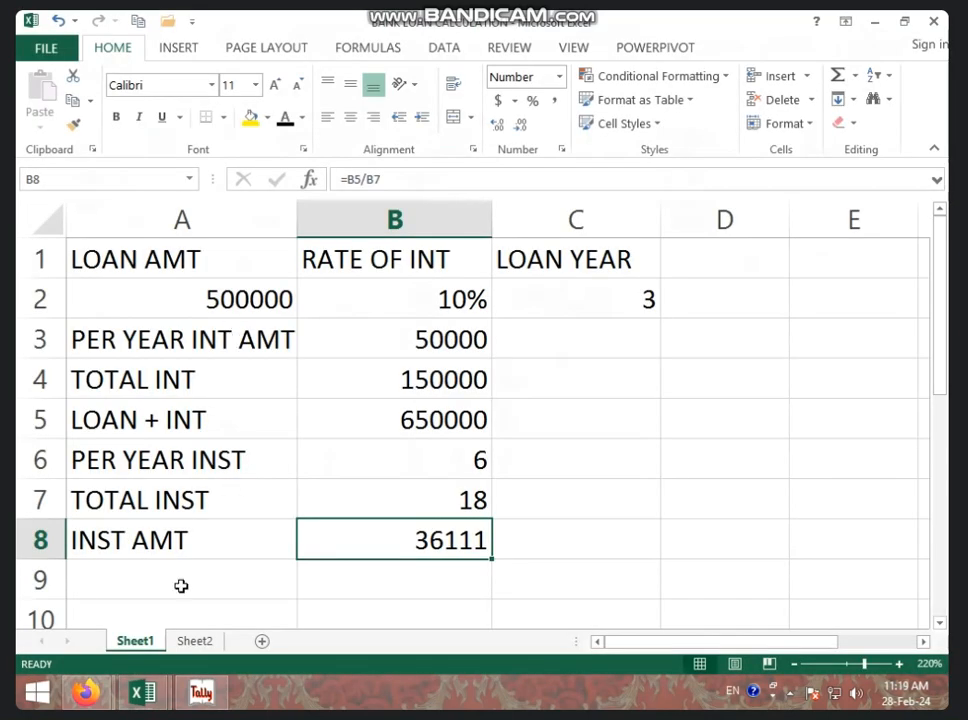
# Step: On Sheet2, clear the cost price and depreciation rate values in row 2 and the calculated results in B3:B10
pyautogui.click(197, 643)
pyautogui.moveTo(192, 284); pyautogui.dragTo(398, 566)
pyautogui.press('Delete')
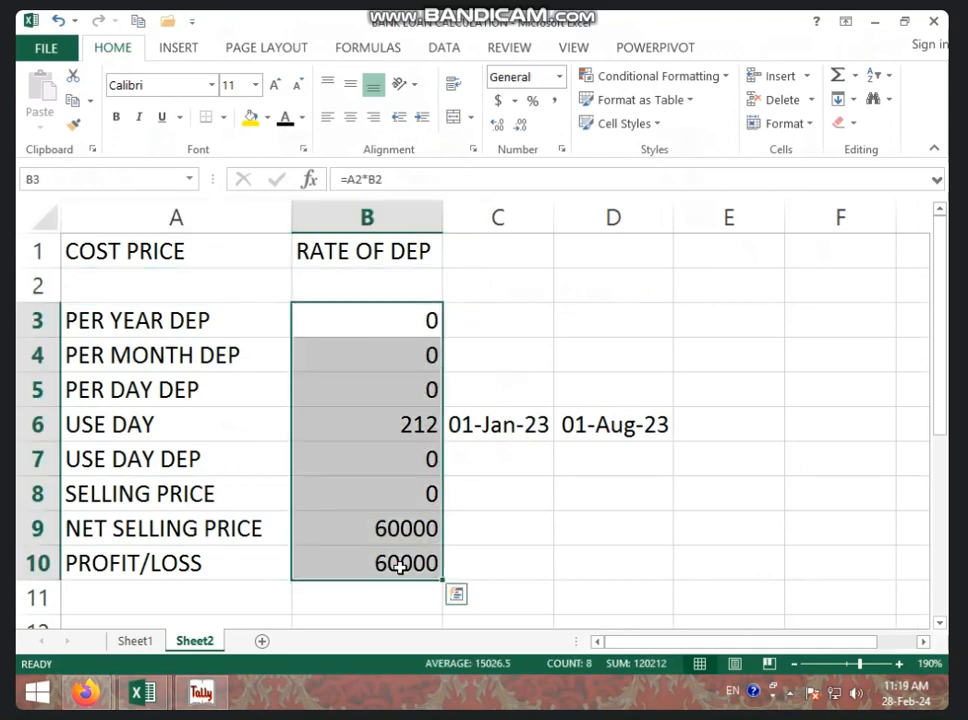
pyautogui.press('Delete')
pyautogui.click(479, 526)
# Step: Enter a cost price of 50000 in A2 and a depreciation rate of 15% in B2
pyautogui.click(222, 276)
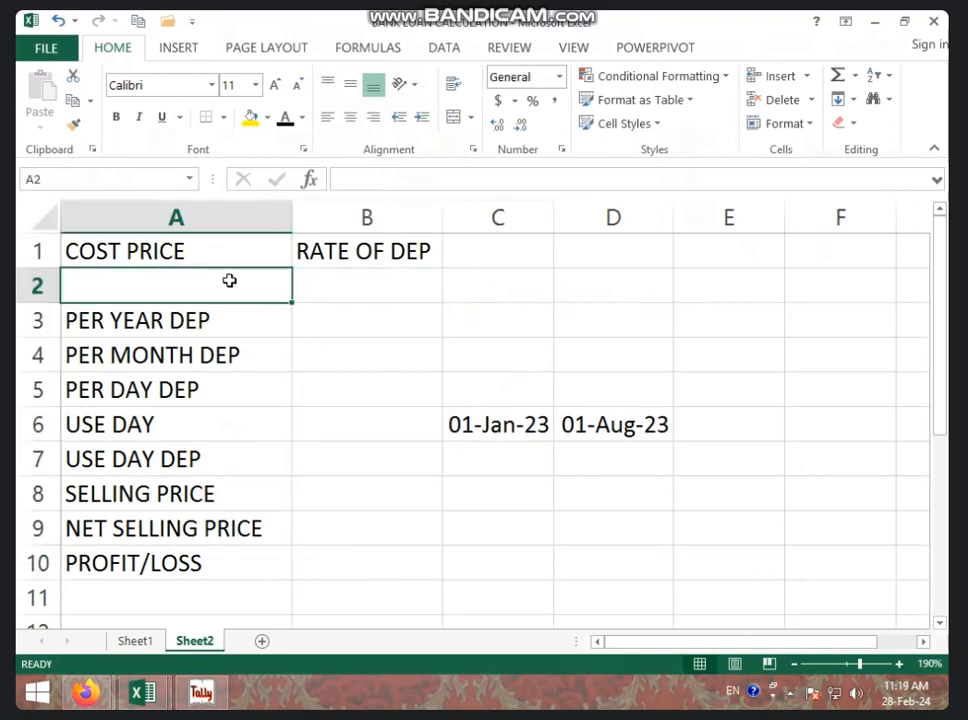
pyautogui.write('50000')
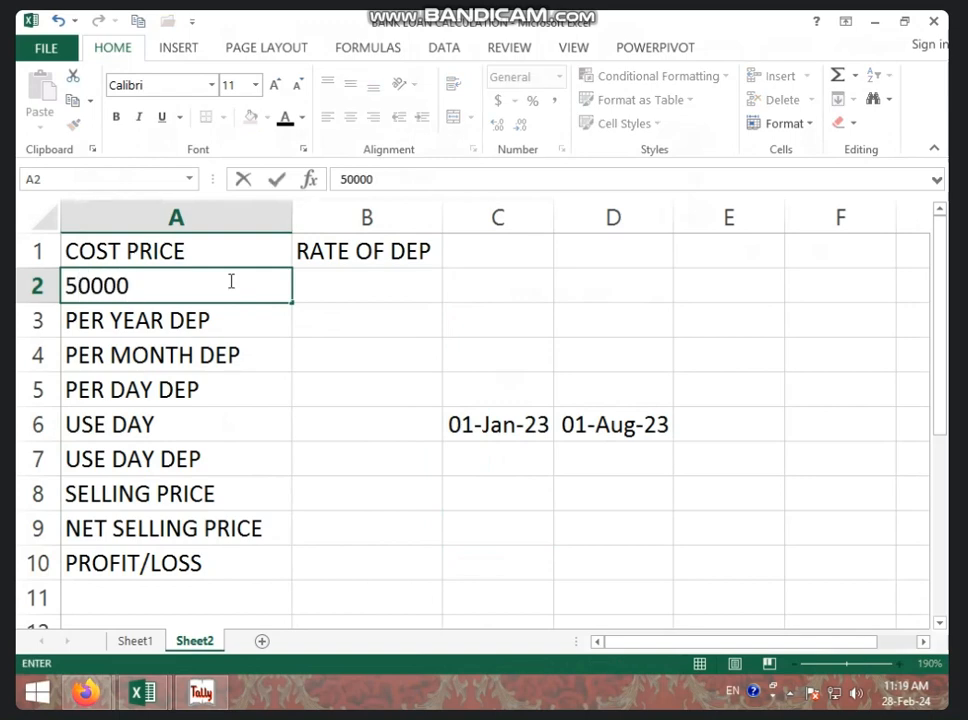
pyautogui.click(380, 281)
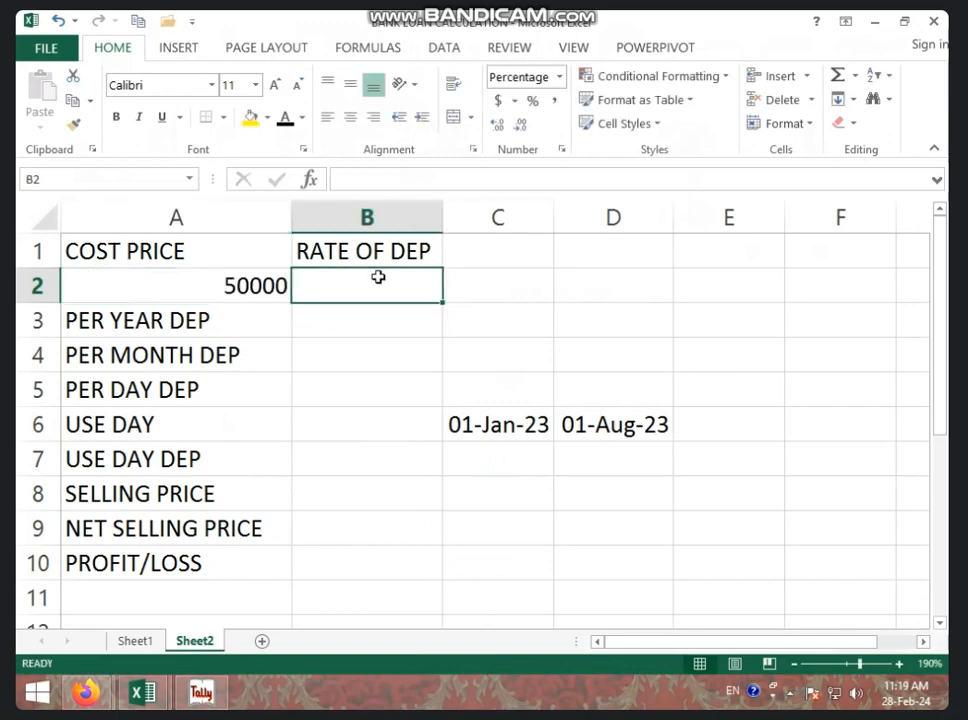
pyautogui.write('1')
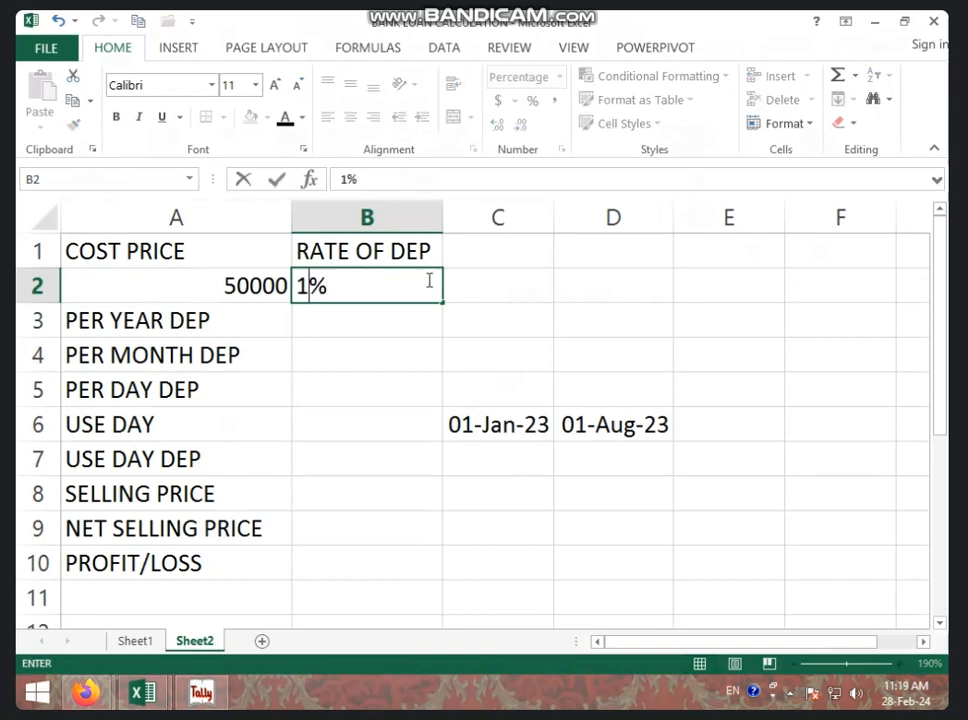
pyautogui.write('0')
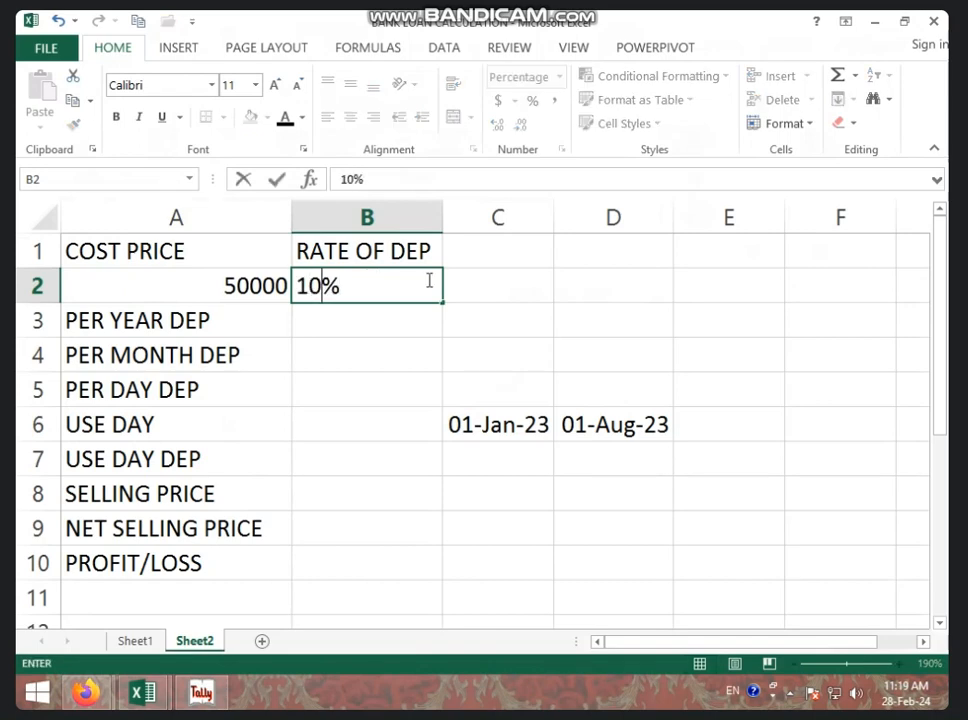
pyautogui.press('BackSpace')
pyautogui.write('5')
pyautogui.press('Return')
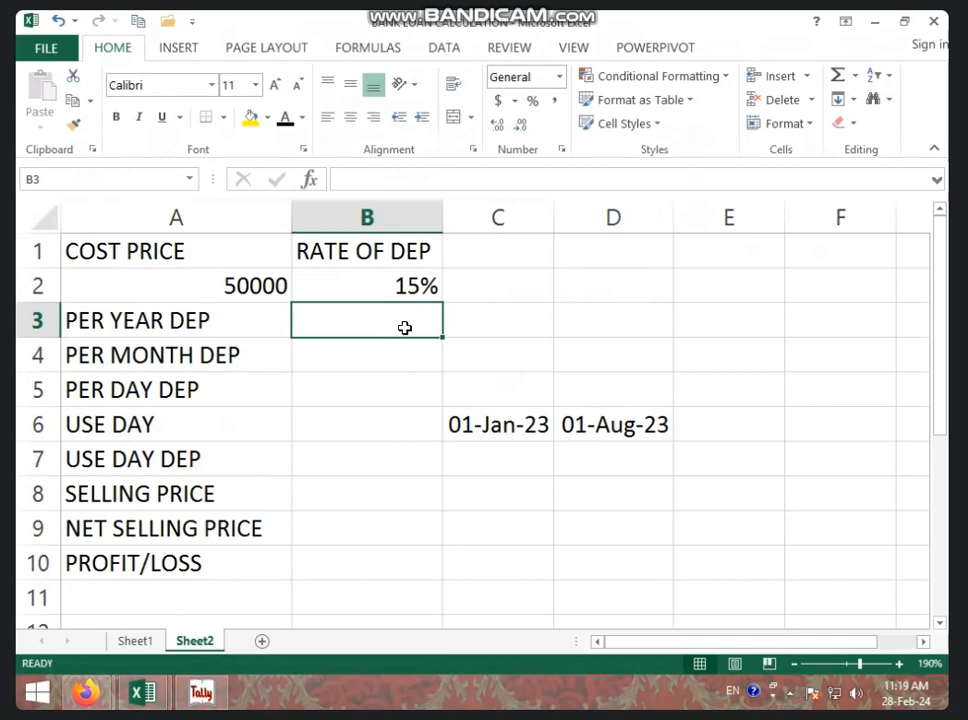
# Step: Calculate the per-year depreciation in B3 by multiplying the cost price by the rate, =A2*B2
pyautogui.write('=')
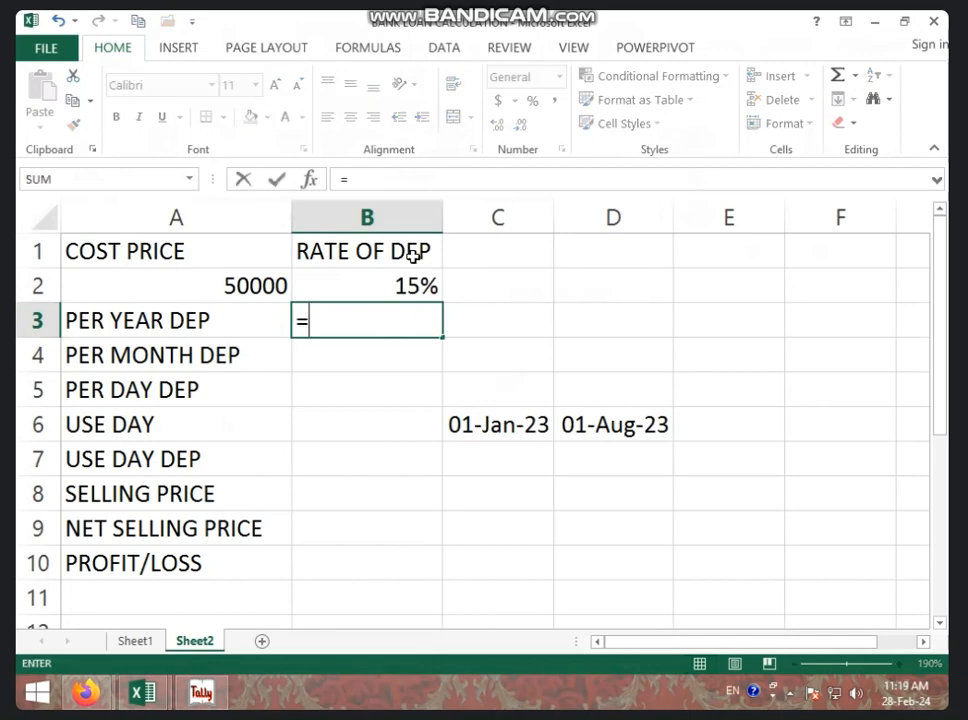
pyautogui.click(244, 290)
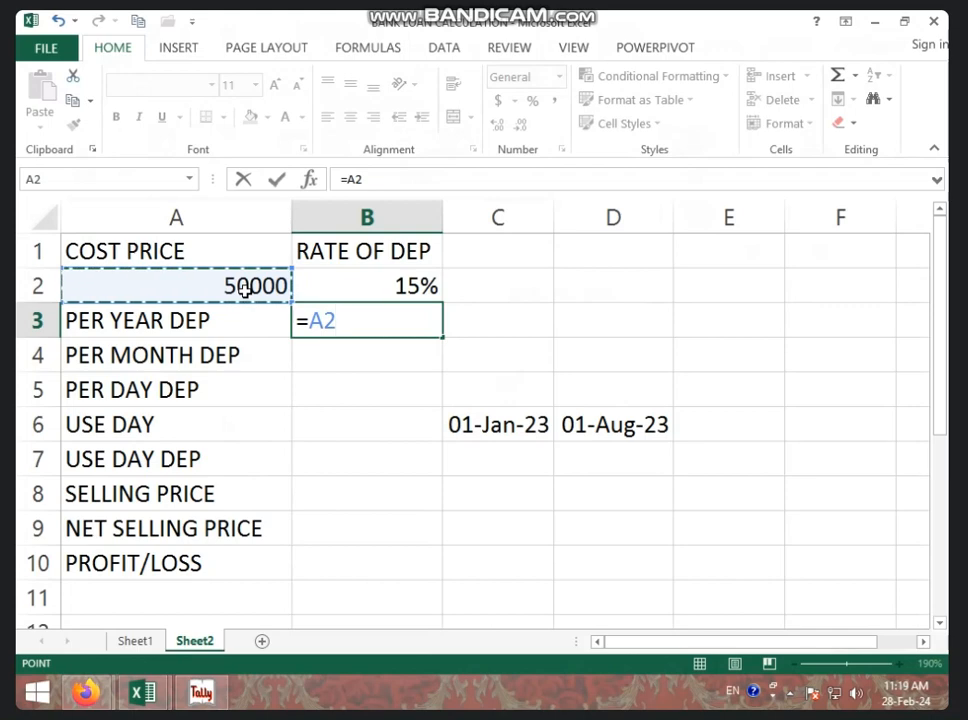
pyautogui.write('*')
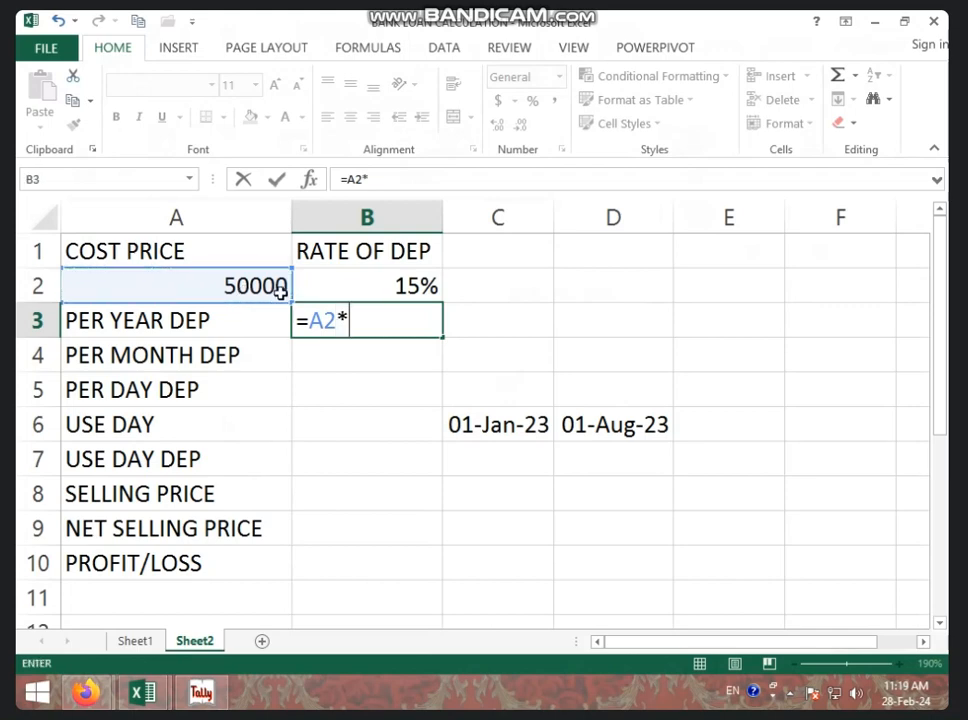
pyautogui.click(328, 291)
pyautogui.press('Return')
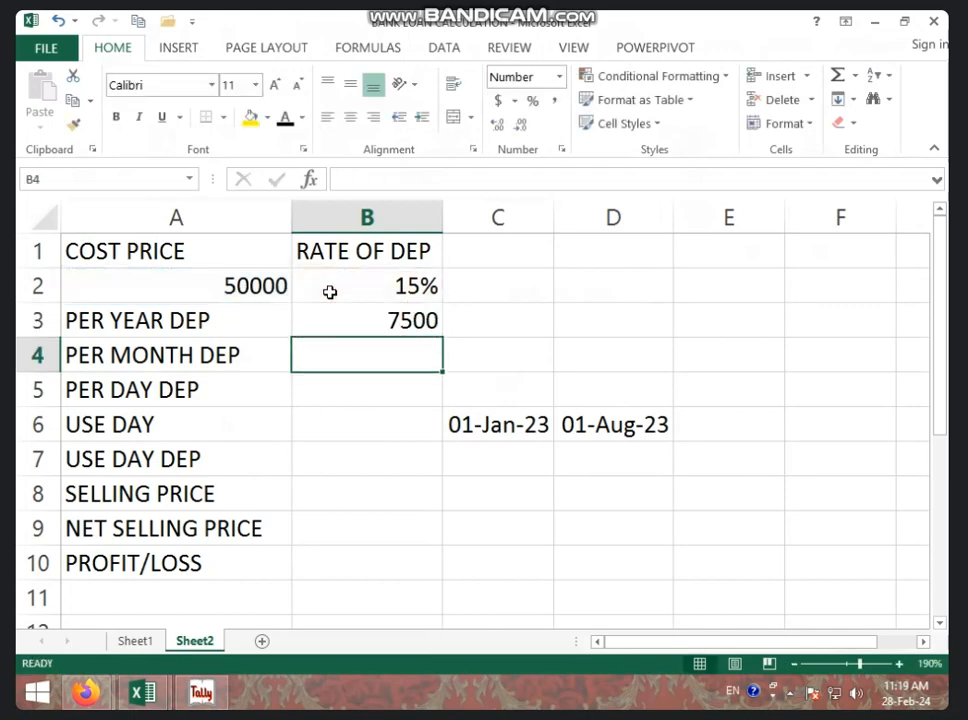
pyautogui.click(287, 283)
pyautogui.click(348, 290)
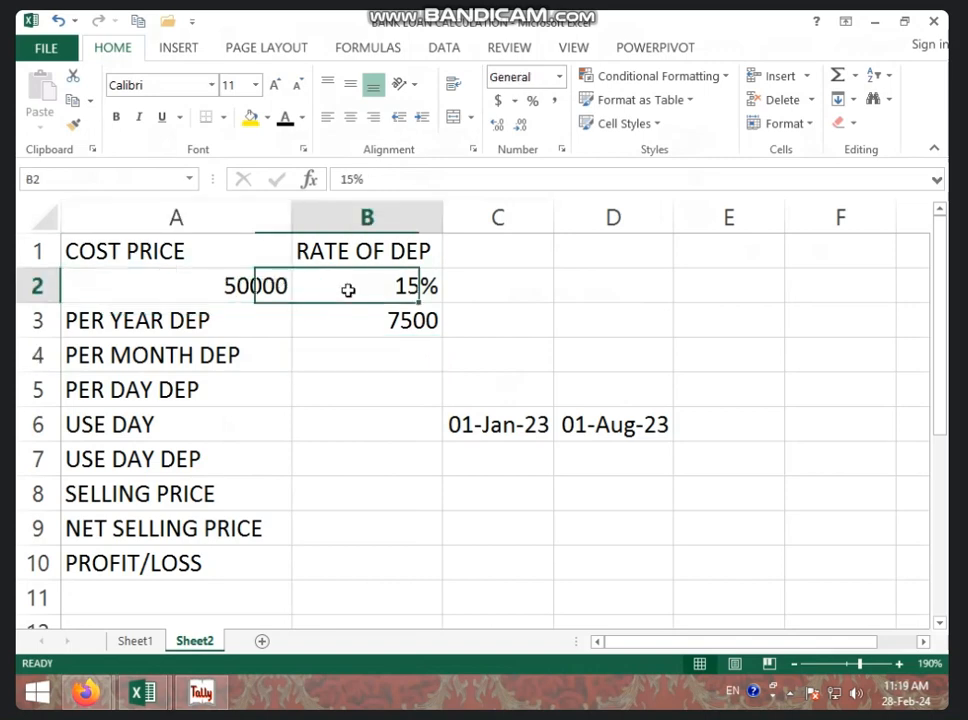
pyautogui.click(346, 318)
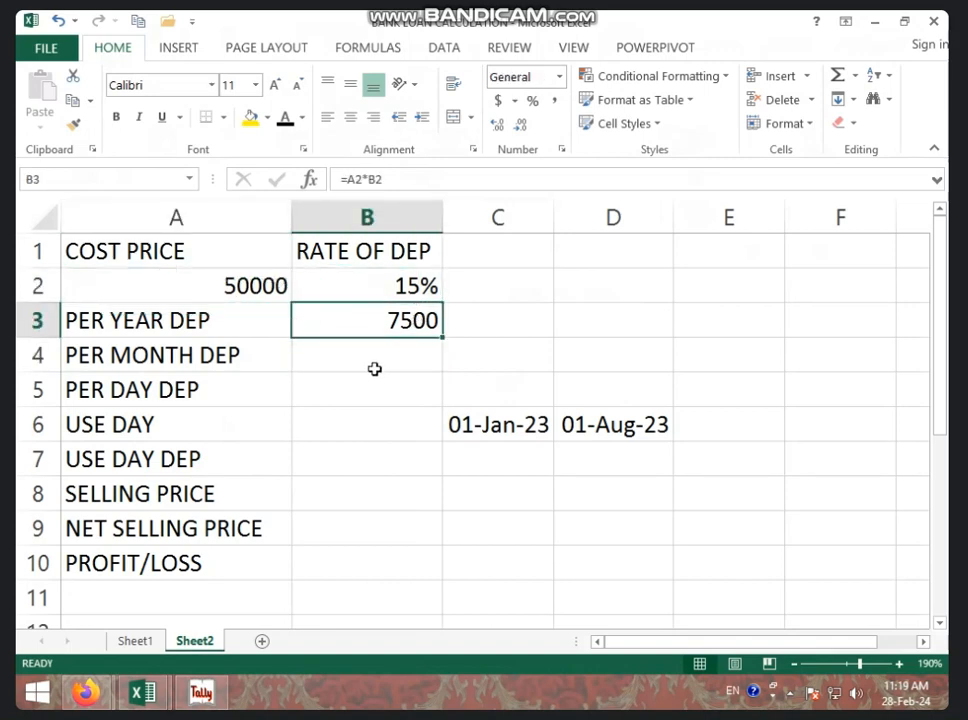
# Step: Calculate the per-month depreciation in B4 by dividing the yearly depreciation by 12, =B3/12
pyautogui.click(341, 359)
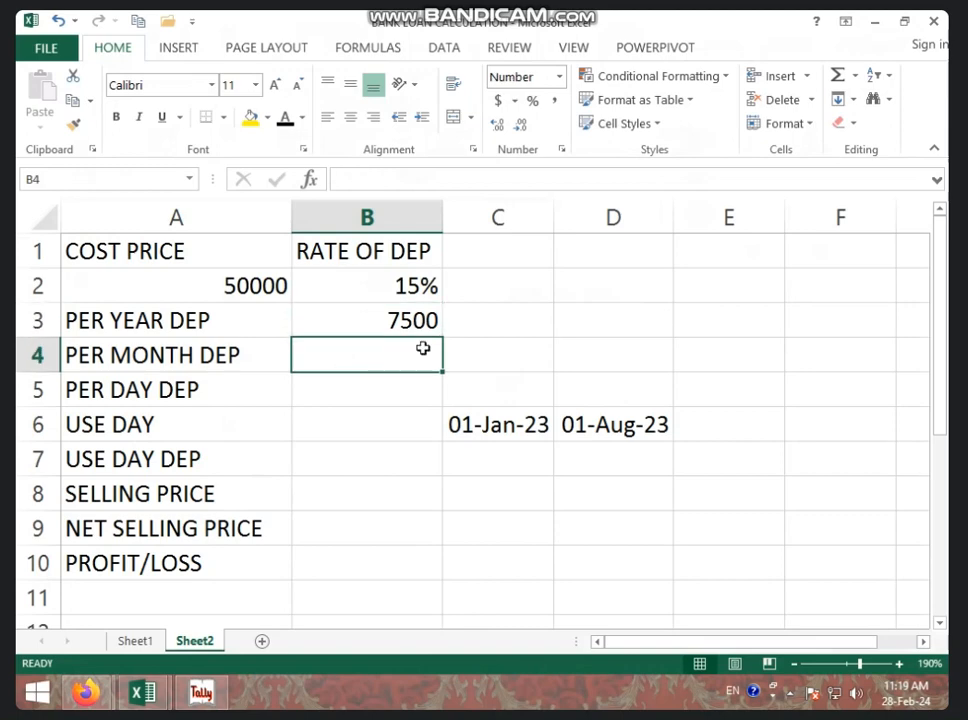
pyautogui.write('=')
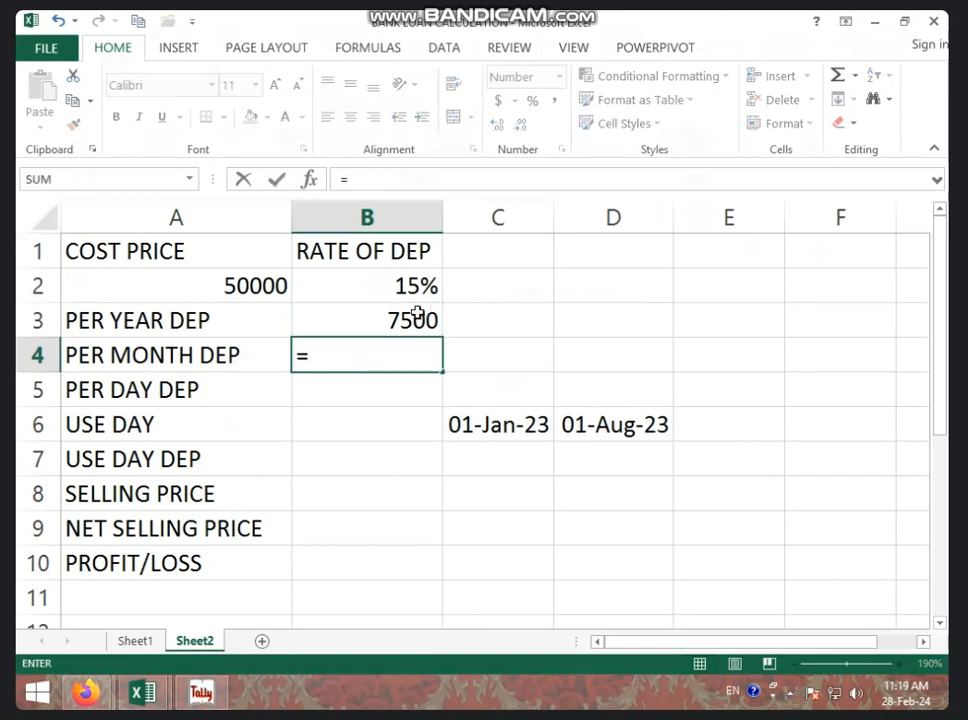
pyautogui.click(415, 315)
pyautogui.write('/12')
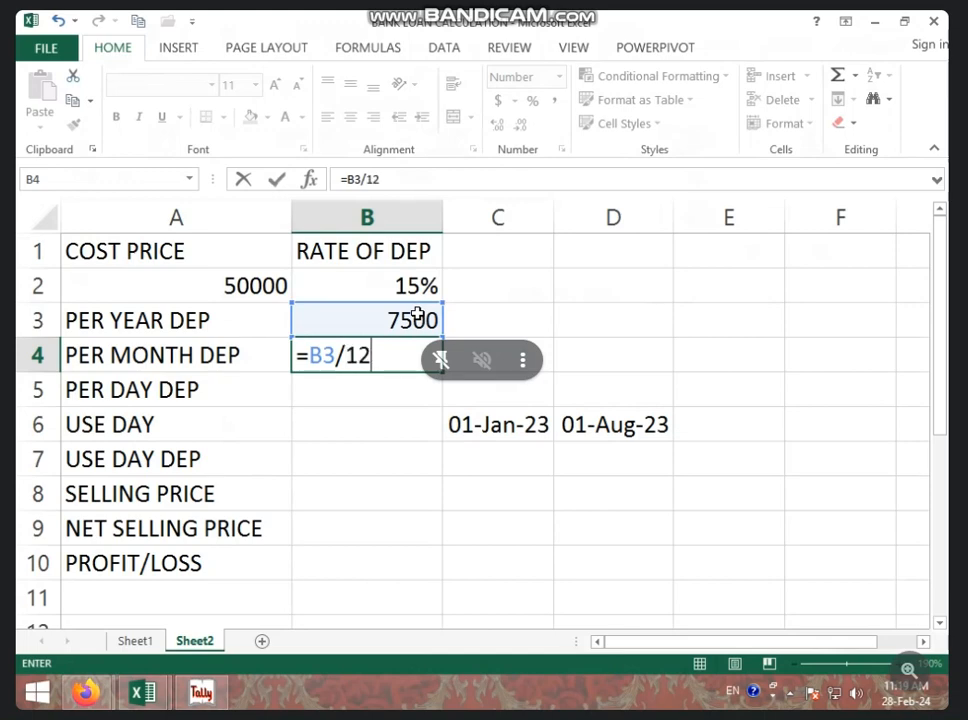
pyautogui.press('Return')
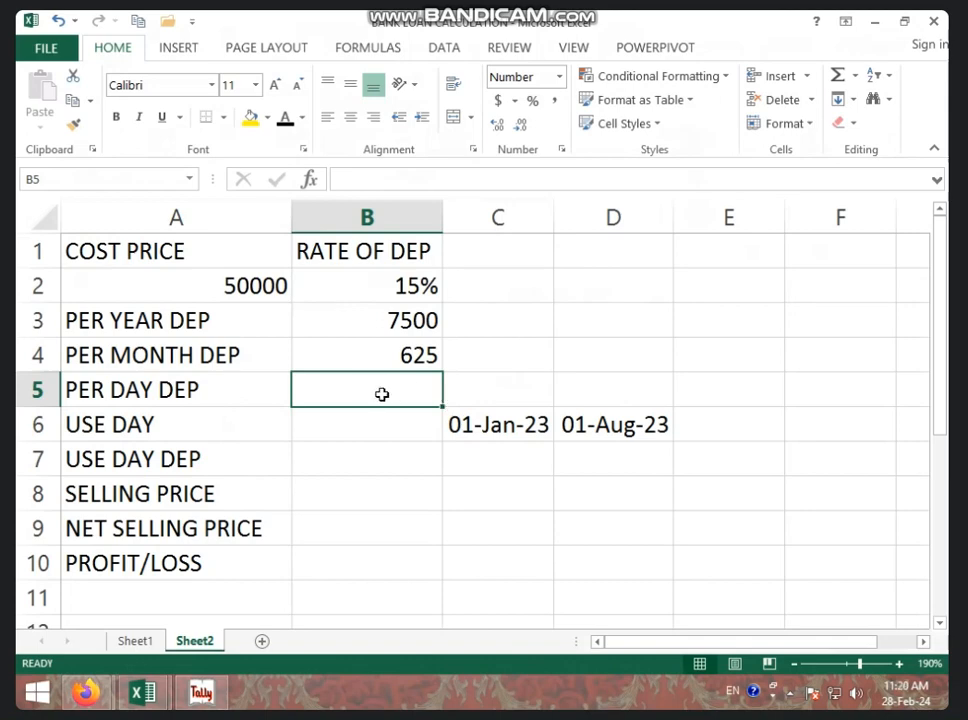
# Step: Calculate the per-day depreciation in B5 by dividing the yearly depreciation by 365, =B3/365
pyautogui.write('=')
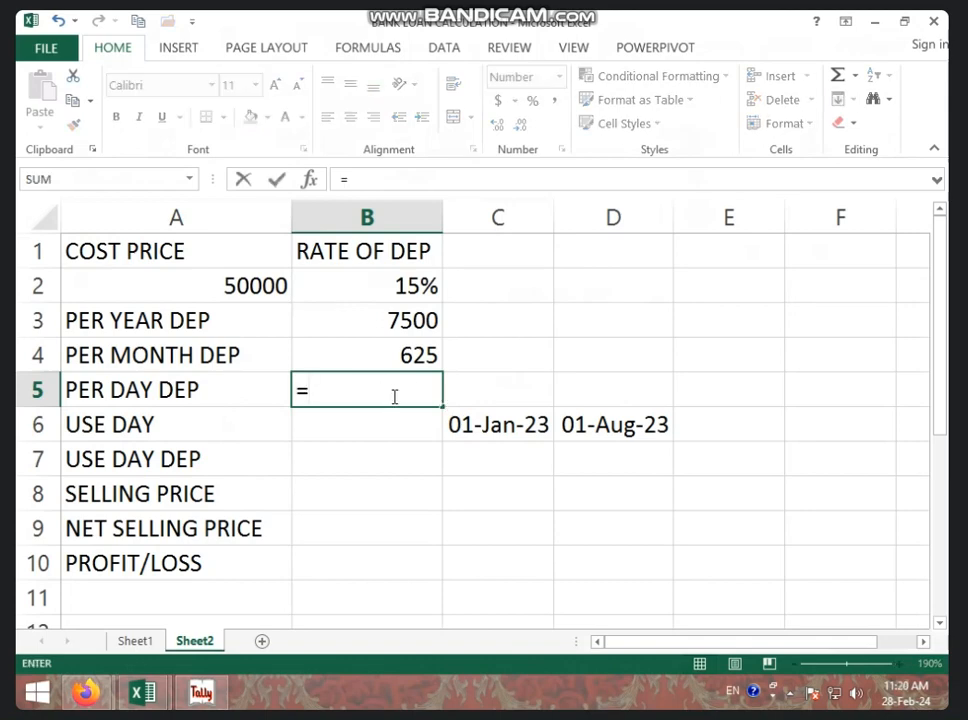
pyautogui.click(418, 320)
pyautogui.write('/365')
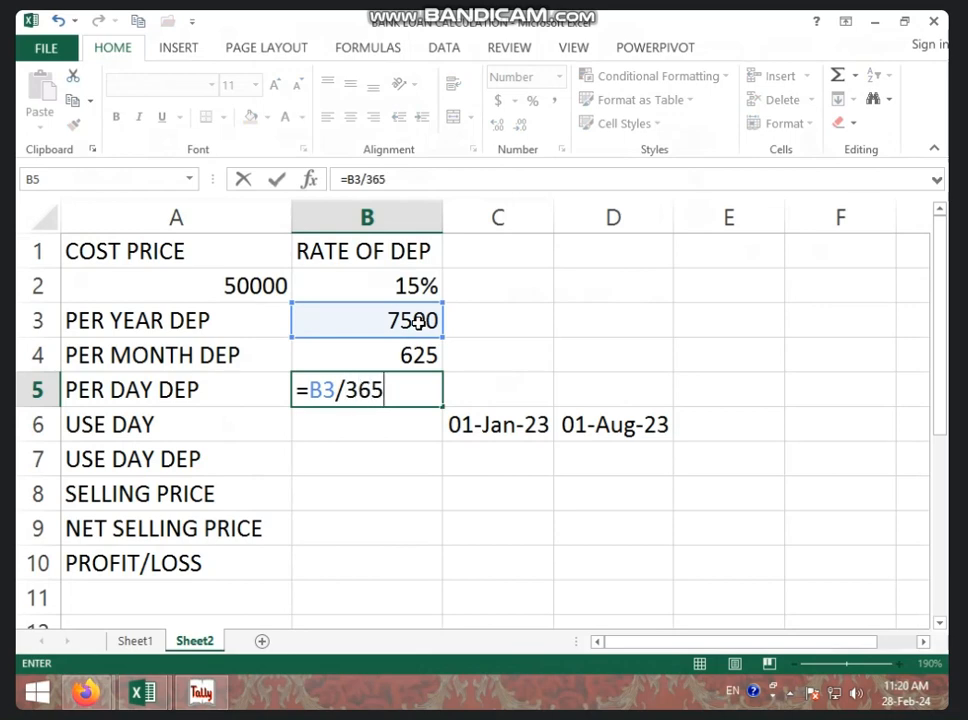
pyautogui.press('Return')
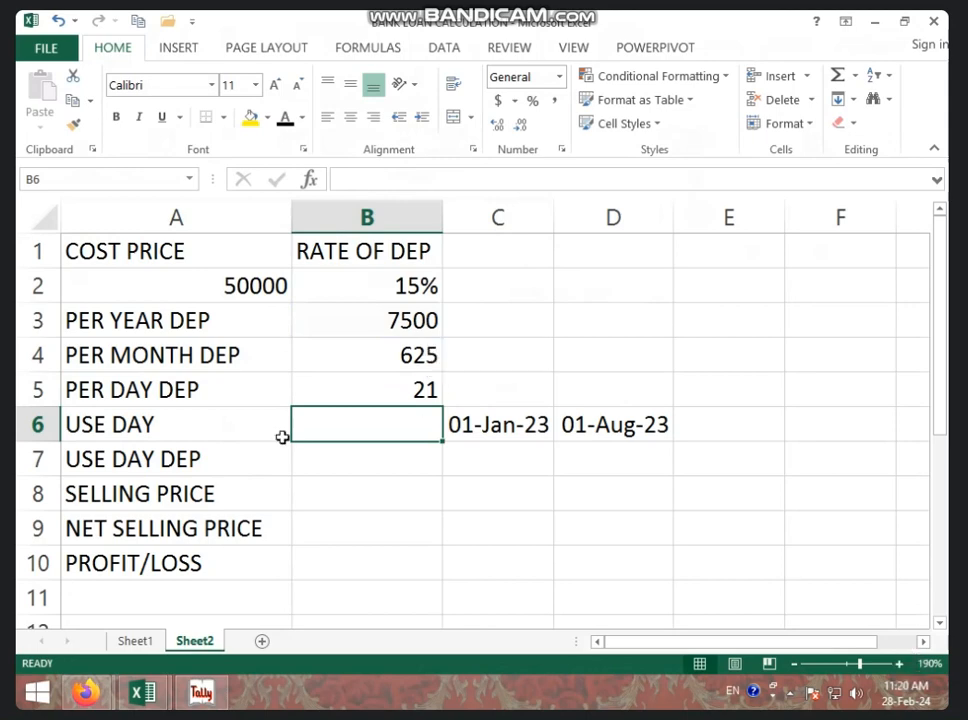
# Step: Calculate the days of use in B6 by subtracting the start date from the end date, =D6-C6
pyautogui.click(485, 430)
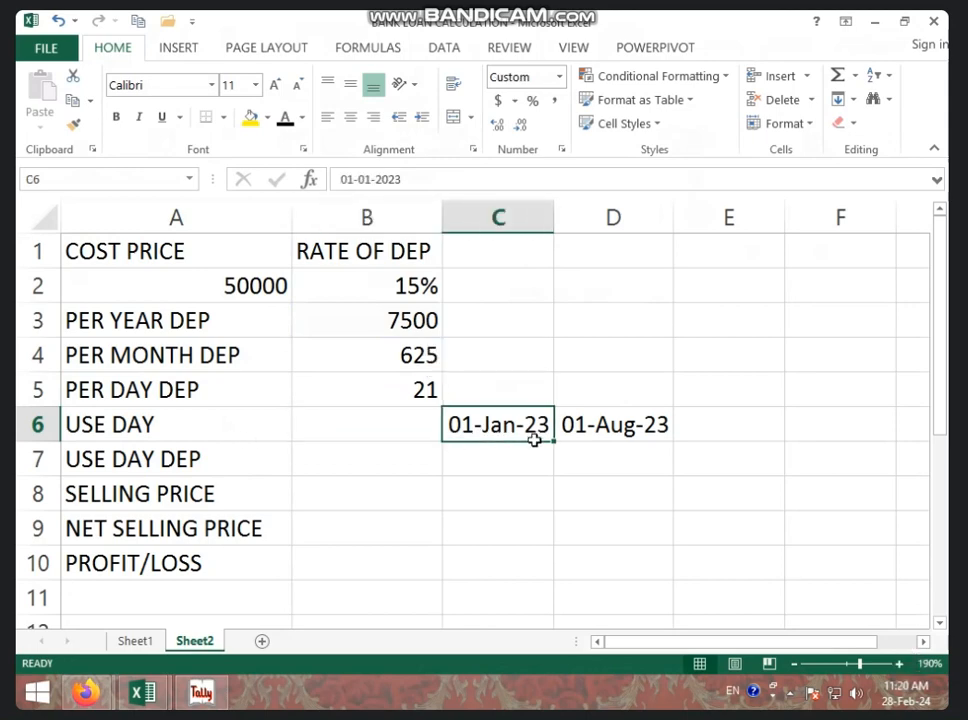
pyautogui.click(644, 426)
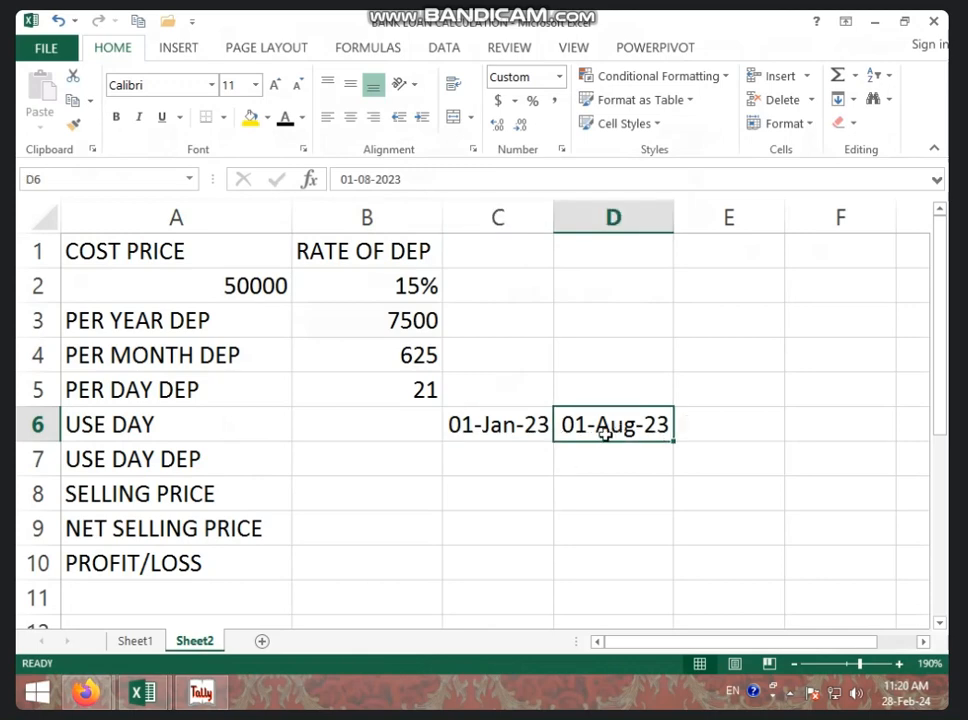
pyautogui.click(418, 431)
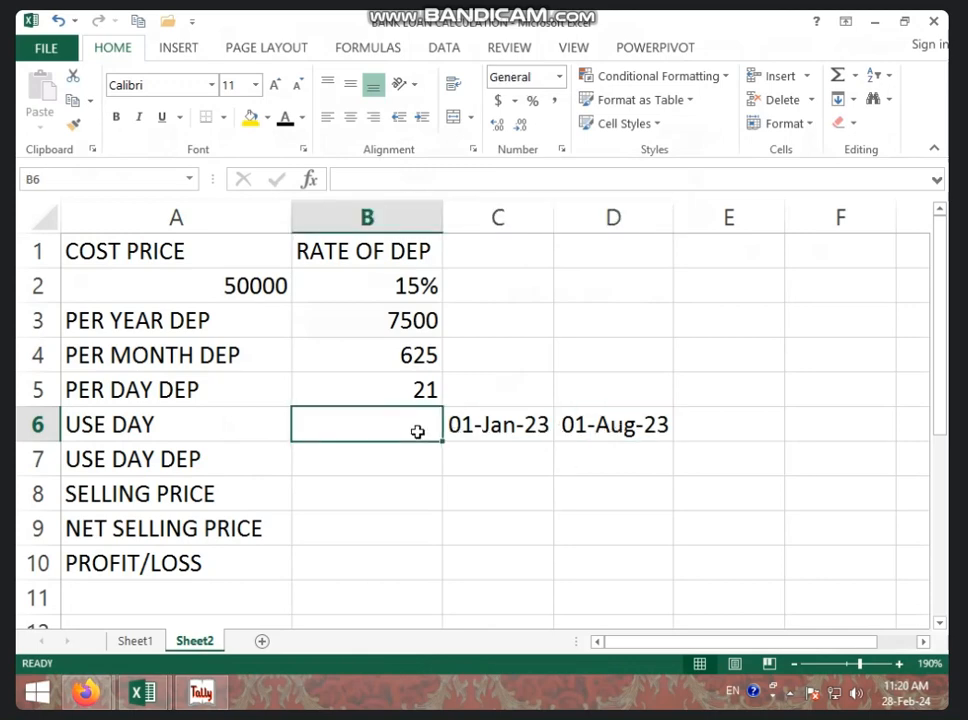
pyautogui.write('=')
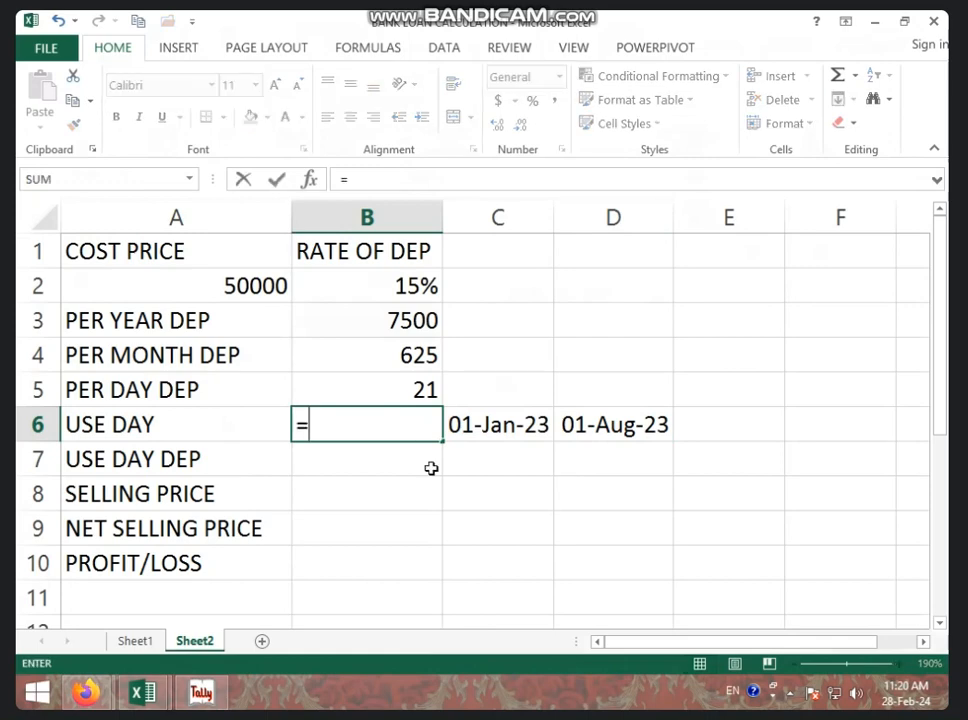
pyautogui.click(640, 428)
pyautogui.write('-')
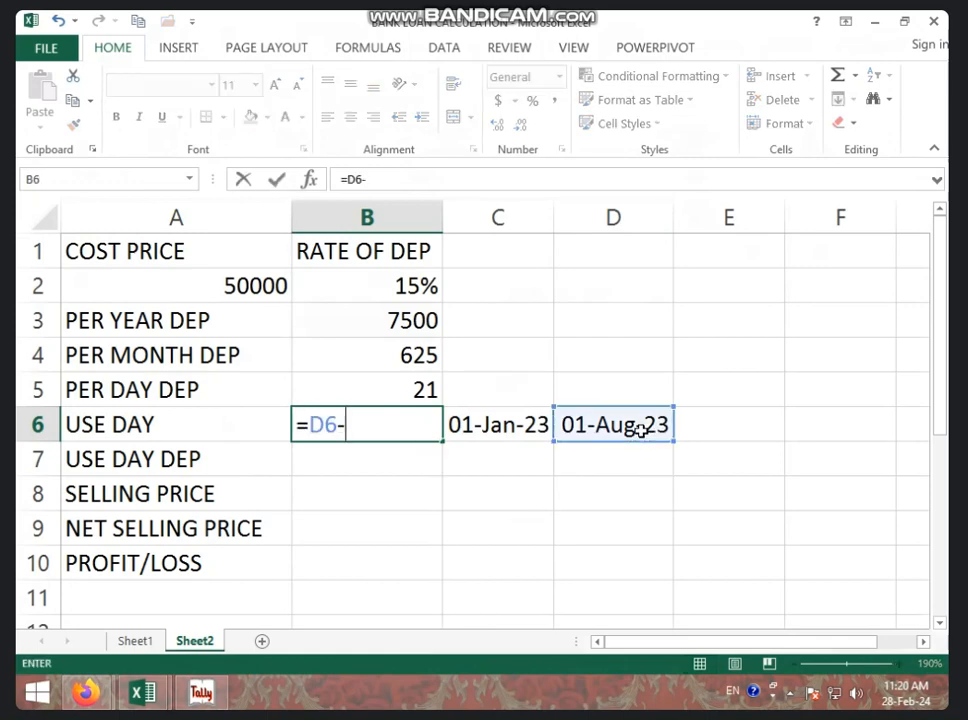
pyautogui.click(490, 424)
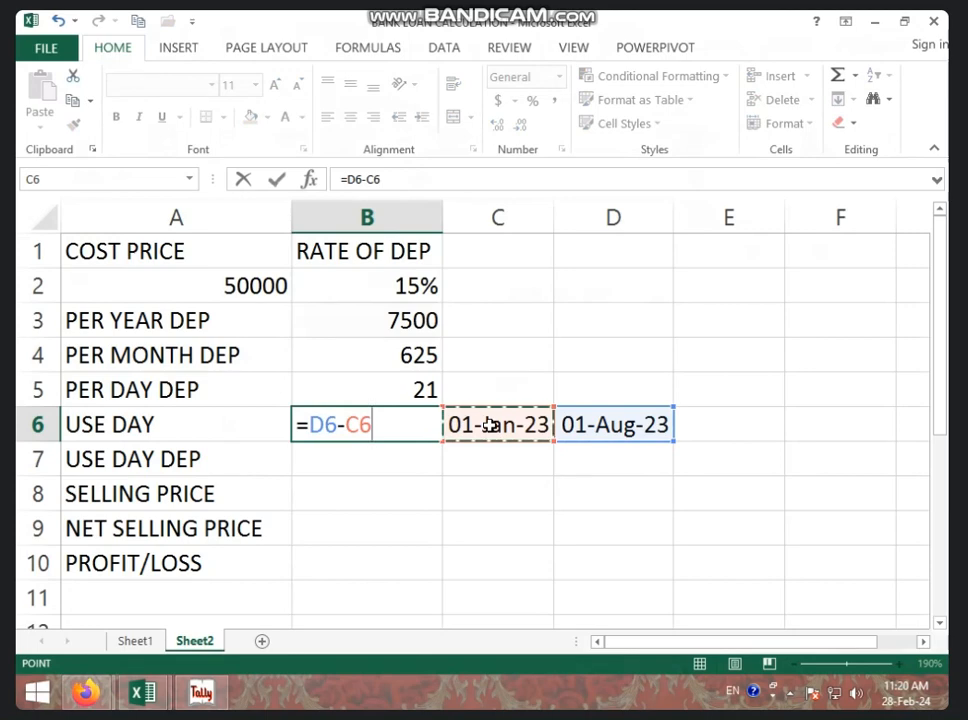
pyautogui.press('Return')
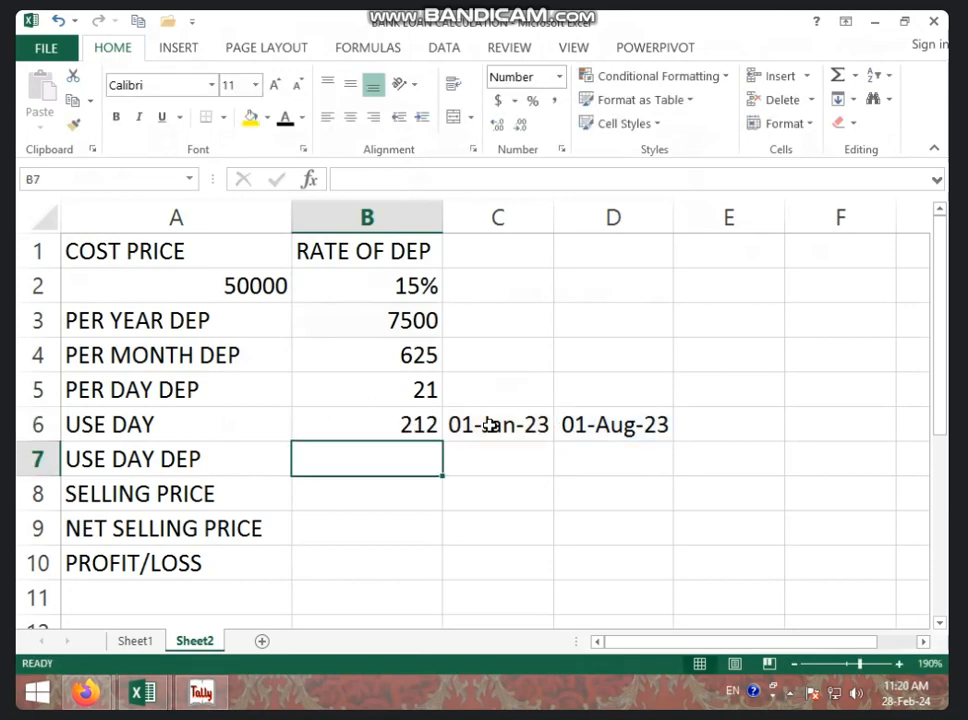
pyautogui.click(416, 426)
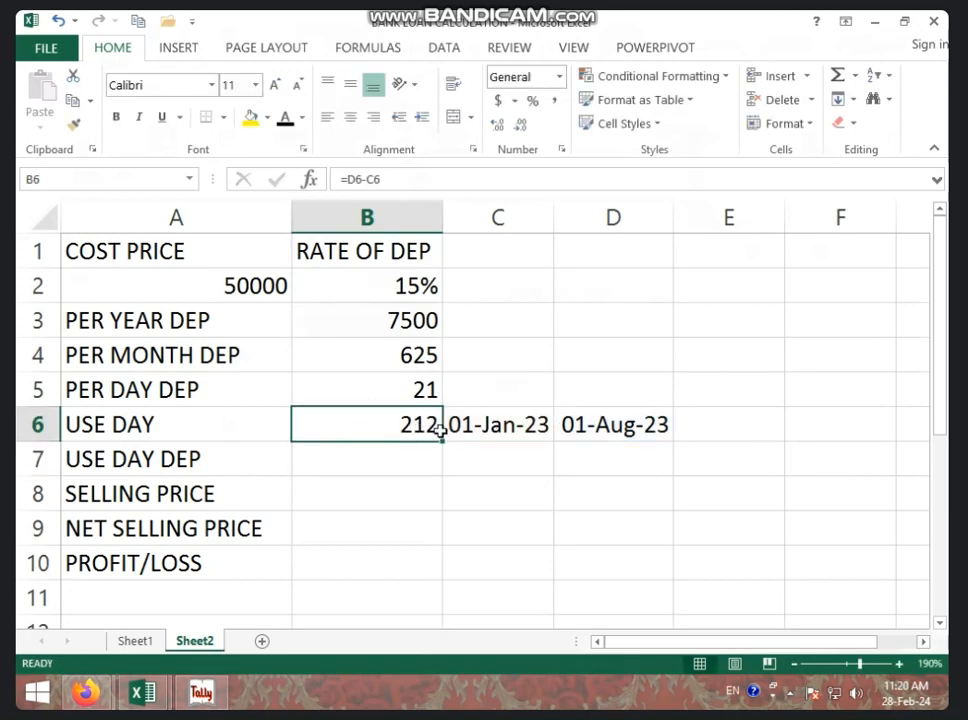
# Step: Calculate the depreciation for the days used in B7 by multiplying daily depreciation by use days, =B5*B6
pyautogui.click(335, 465)
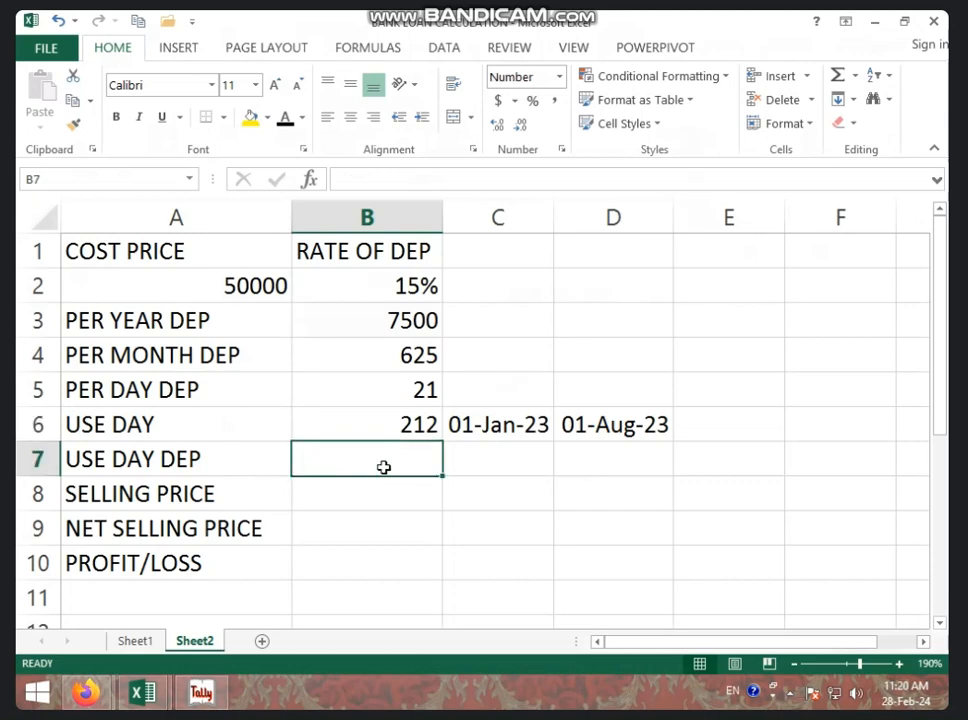
pyautogui.write('=')
pyautogui.click(420, 395)
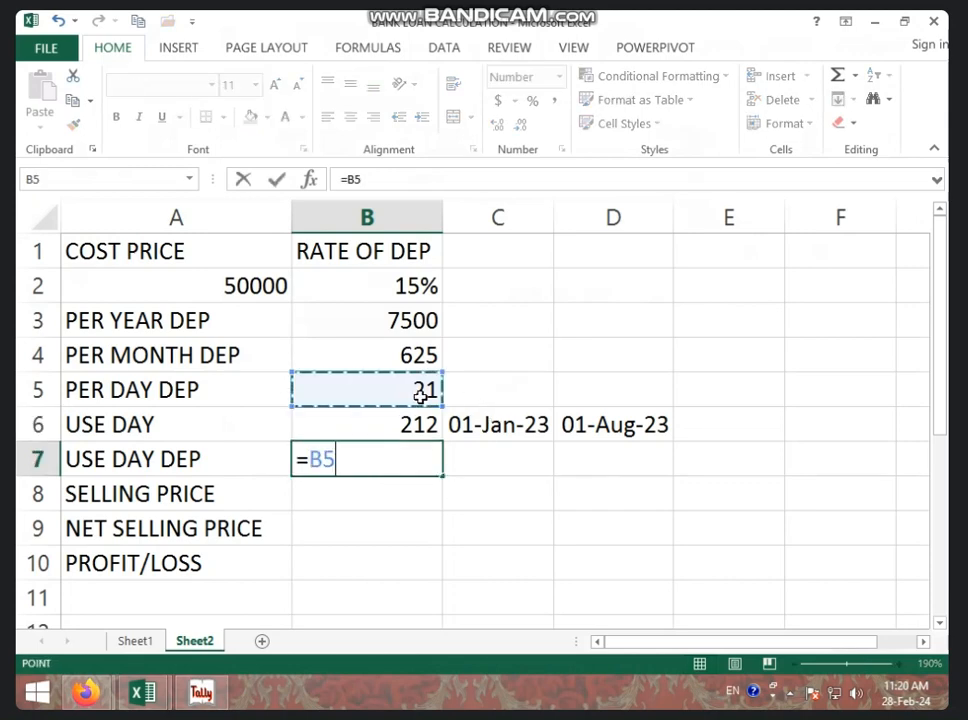
pyautogui.write('*')
pyautogui.click(422, 425)
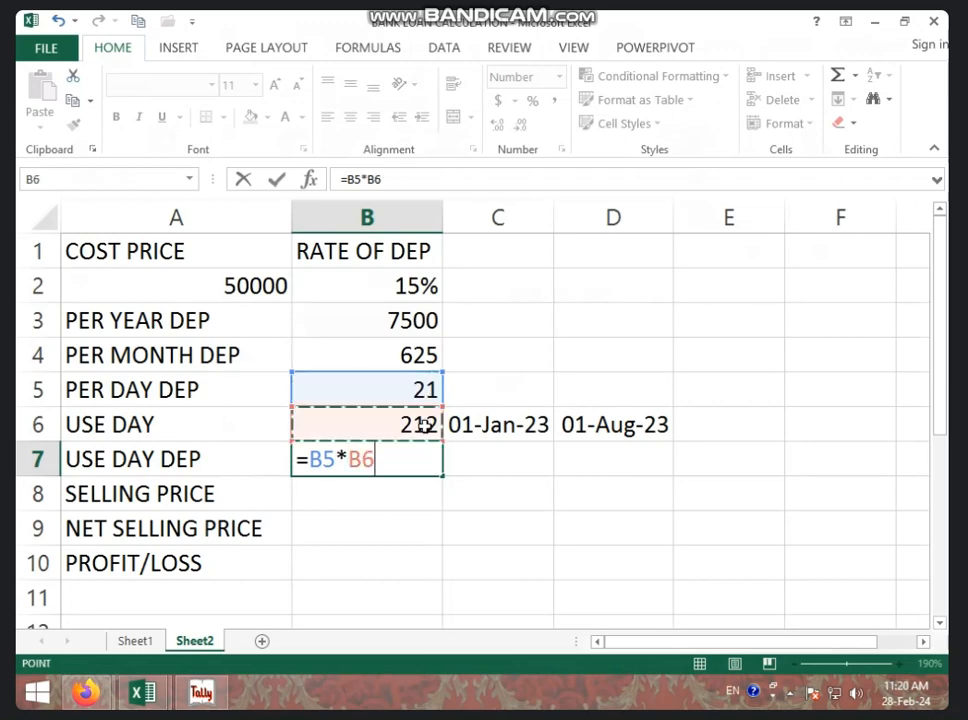
pyautogui.press('Return')
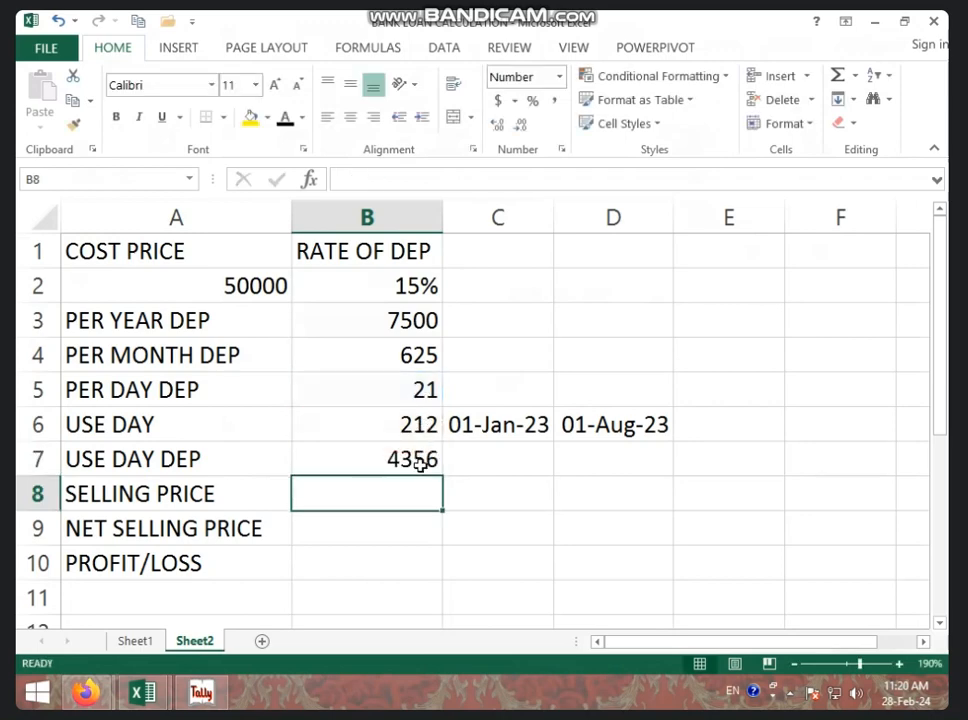
pyautogui.click(420, 458)
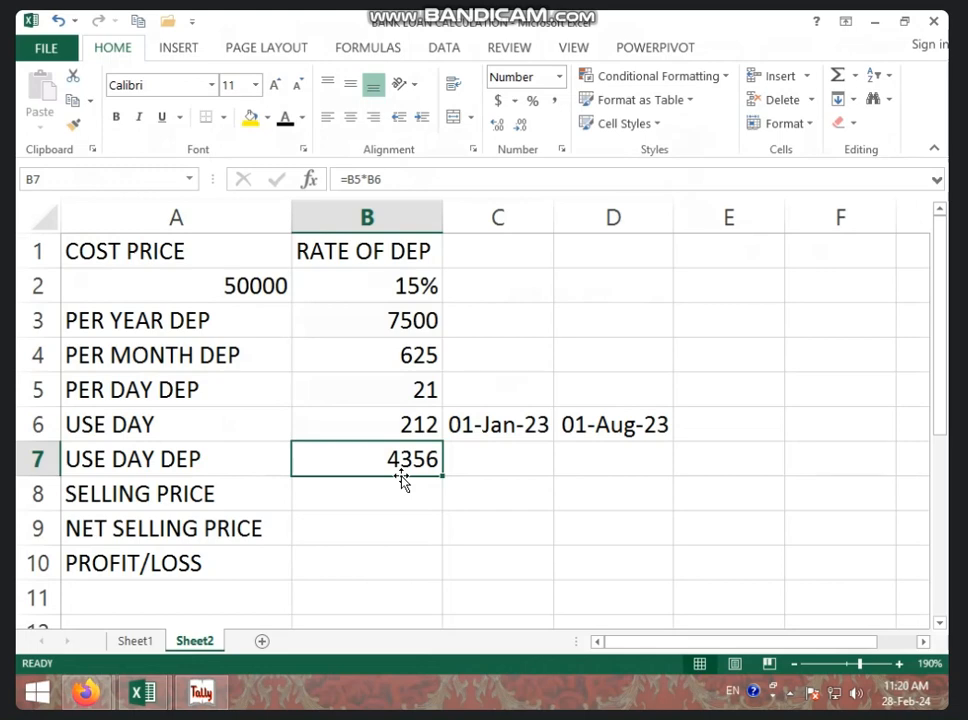
# Step: Calculate the selling price in B8 by subtracting the used-days depreciation from the cost price, =A2-B7
pyautogui.click(346, 503)
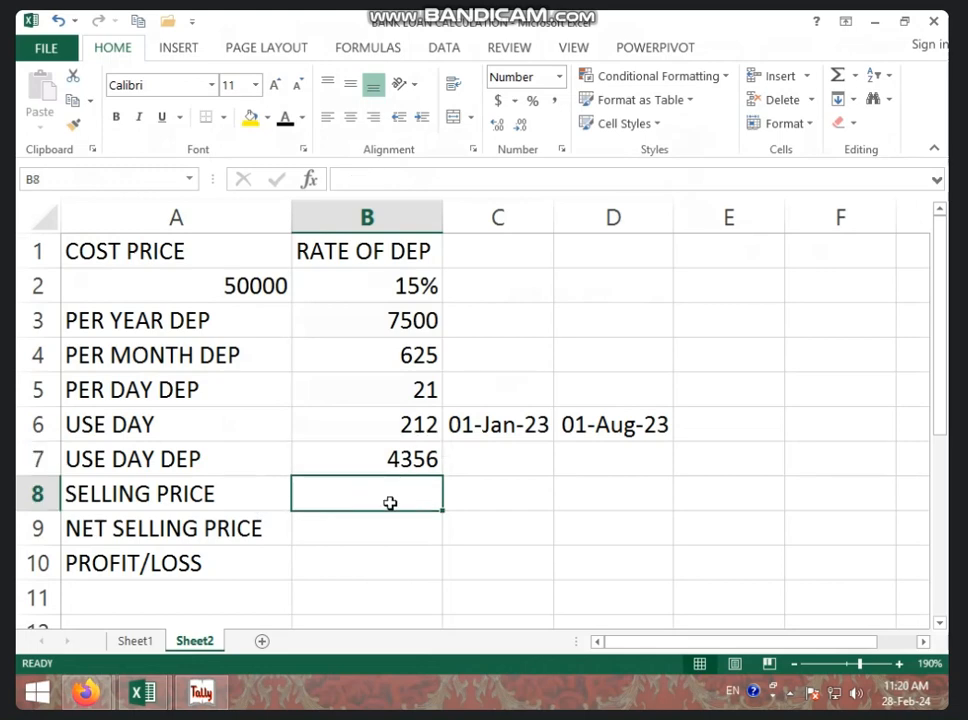
pyautogui.write('=')
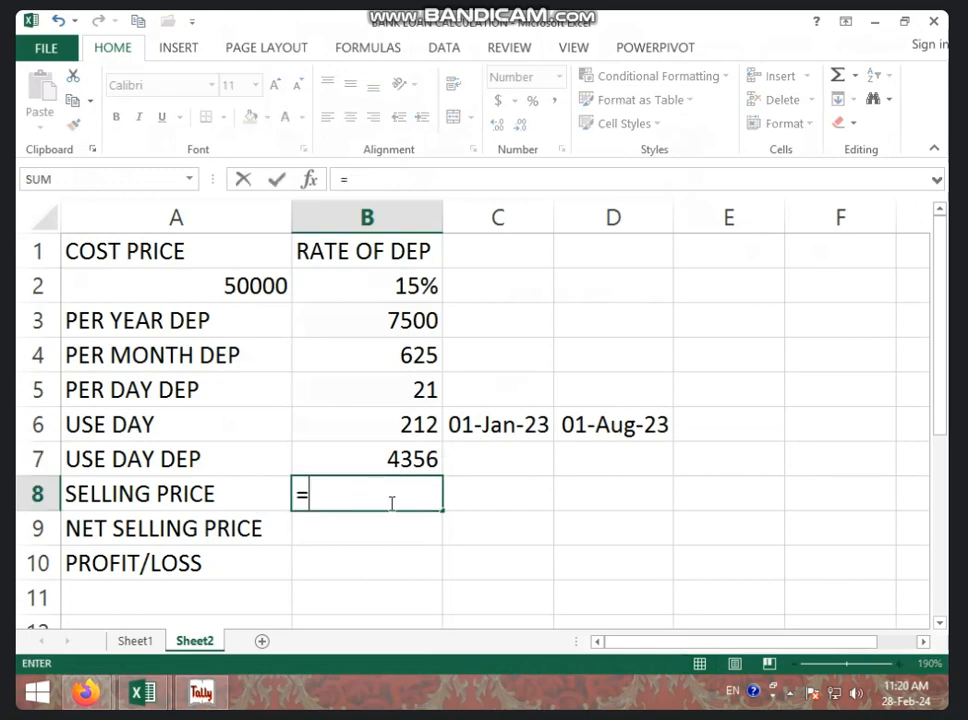
pyautogui.click(273, 284)
pyautogui.write('-')
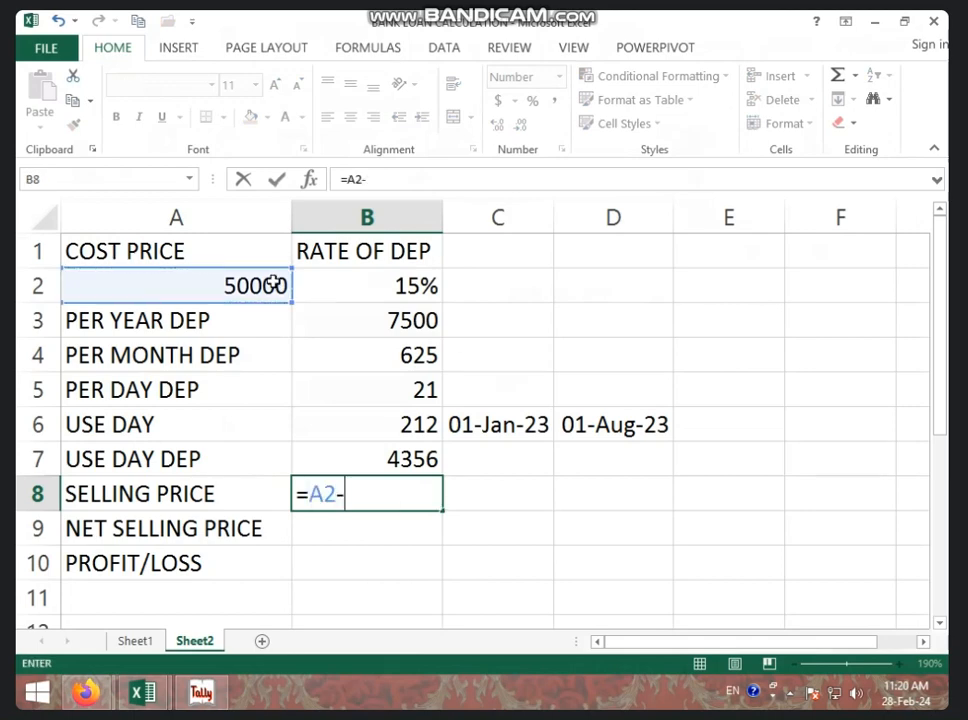
pyautogui.click(389, 461)
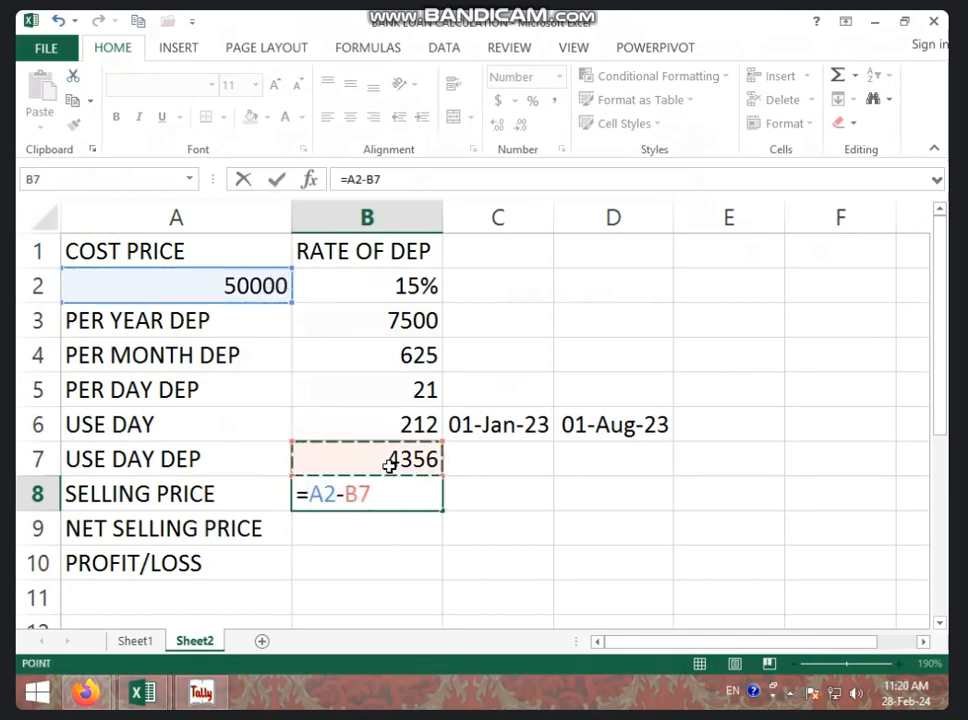
pyautogui.press('Return')
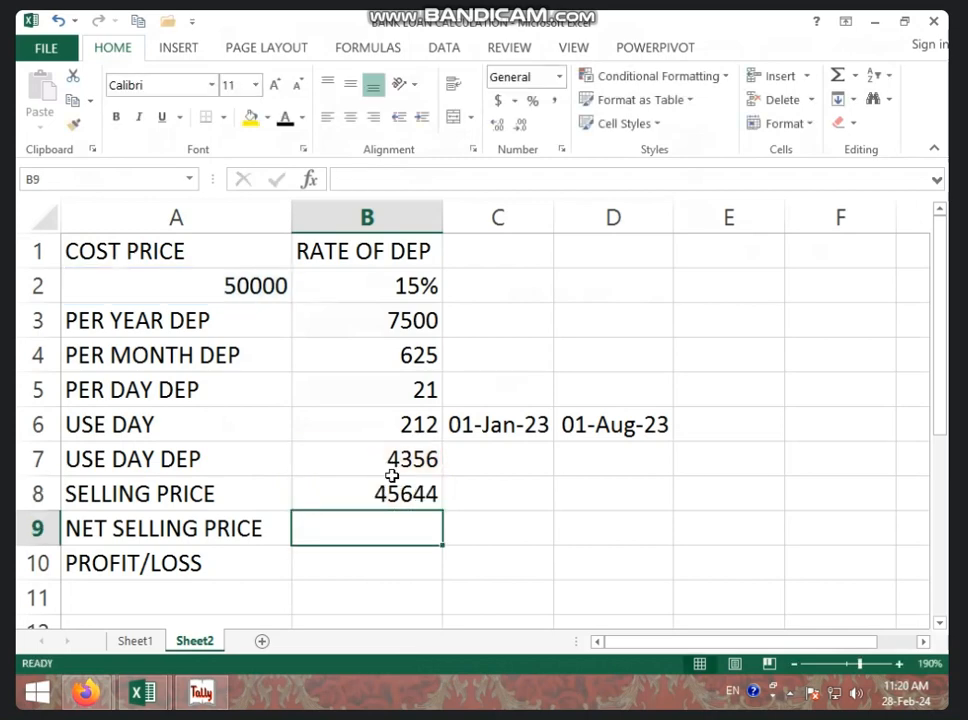
# Step: Enter 45000 as the net selling price in B9 and calculate the profit or loss in B10 with =B9-B8
pyautogui.click(386, 493)
pyautogui.write('45000')
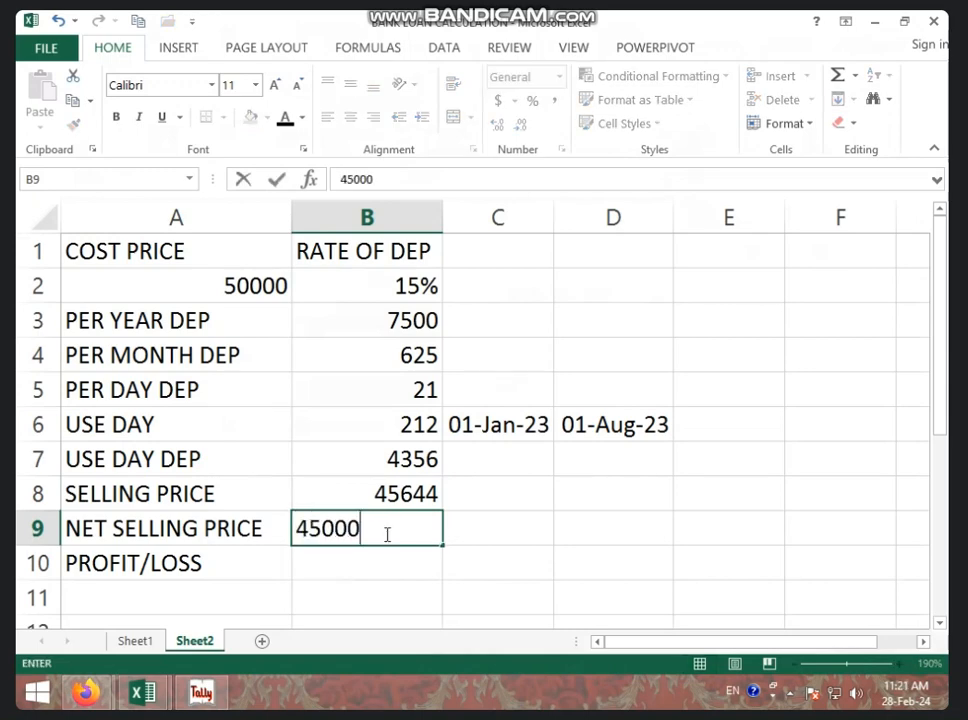
pyautogui.click(372, 562)
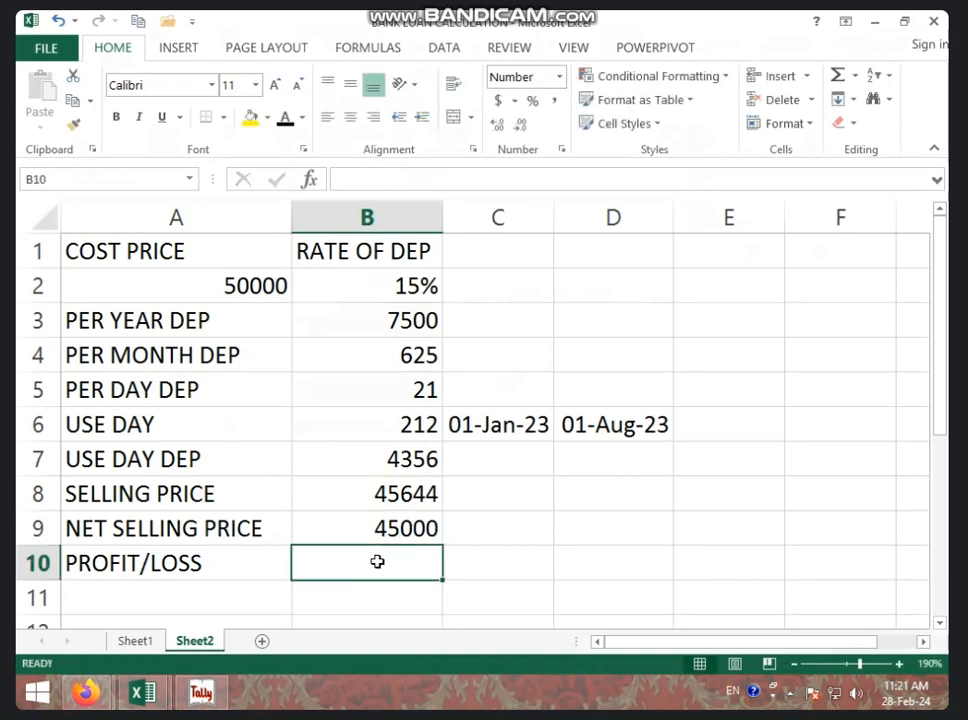
pyautogui.write('=')
pyautogui.click(429, 520)
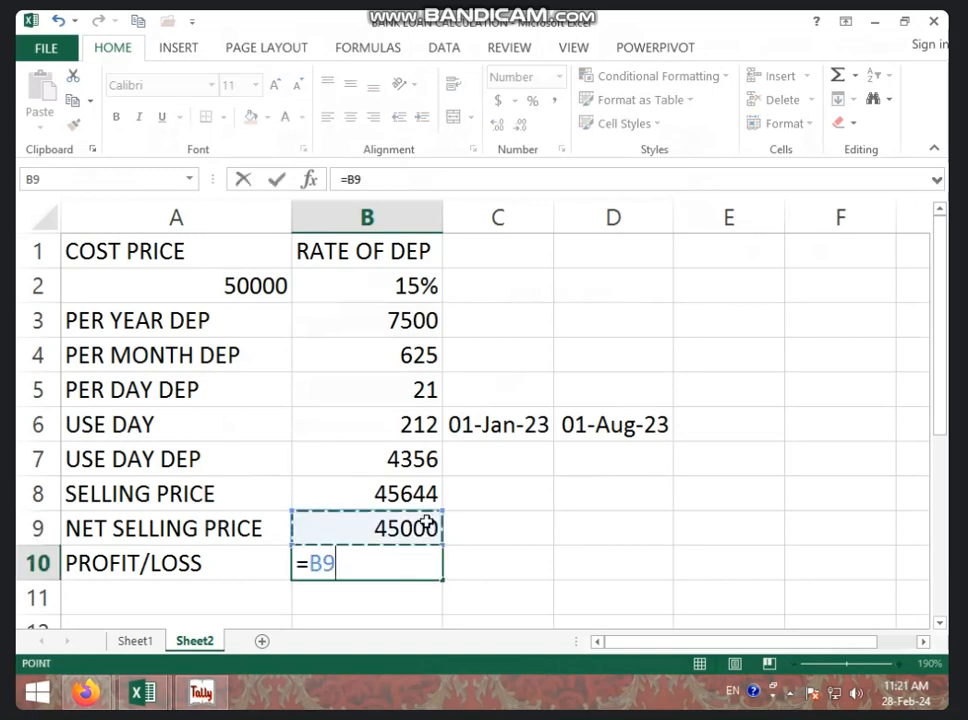
pyautogui.write('-')
pyautogui.click(424, 493)
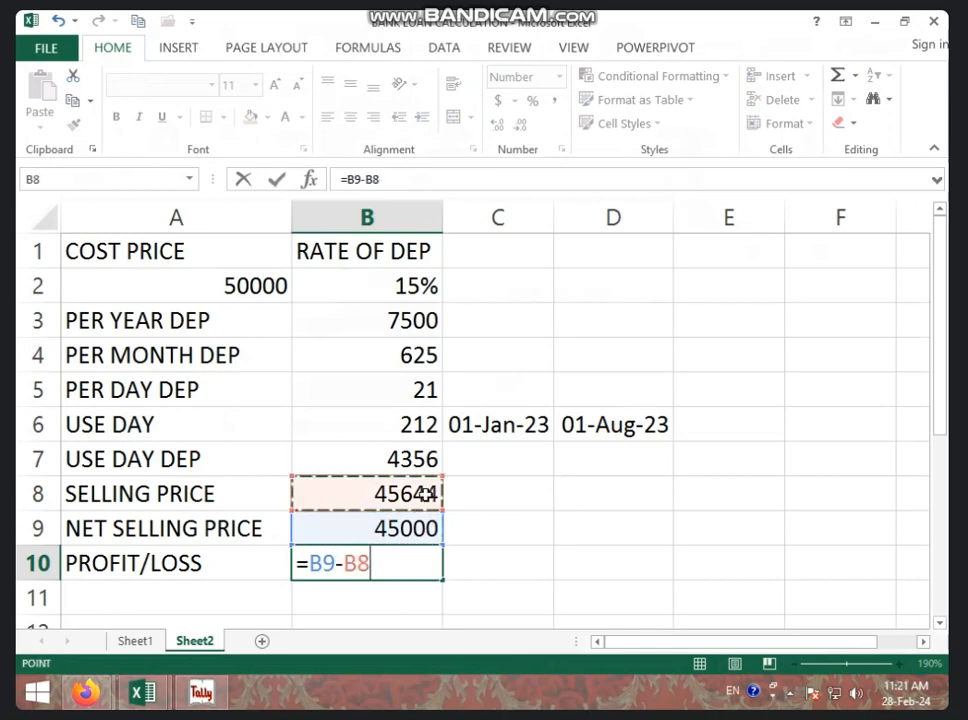
pyautogui.press('Return')
pyautogui.click(425, 560)
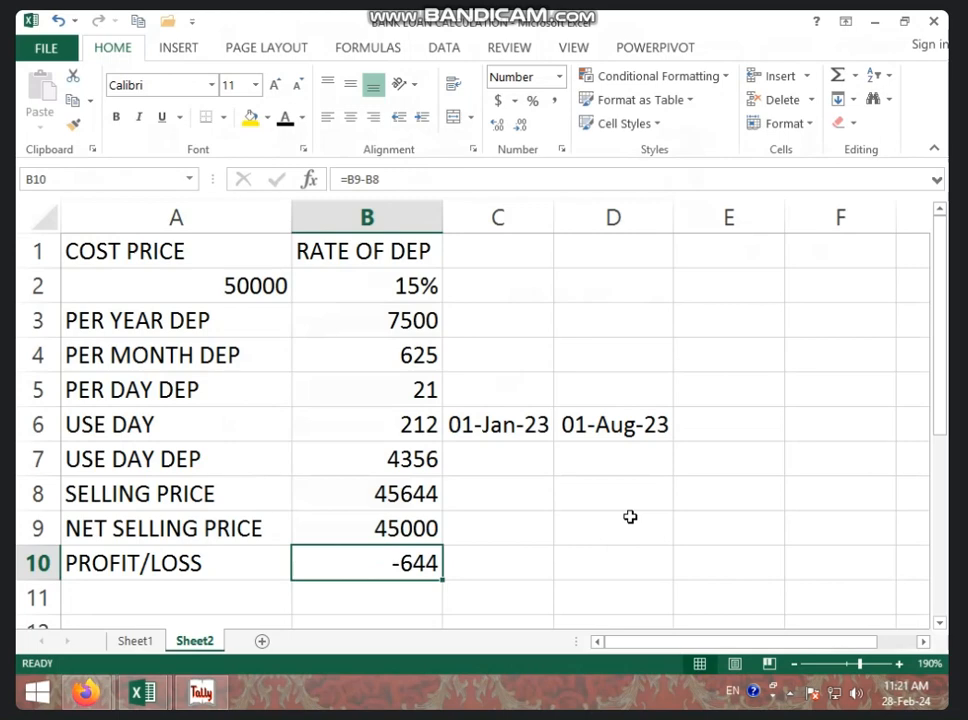
# Step: Switch to Tally and create the ledger DEP A/C under Indirect Expenses as the journal voucher's debit account
pyautogui.click(200, 692)
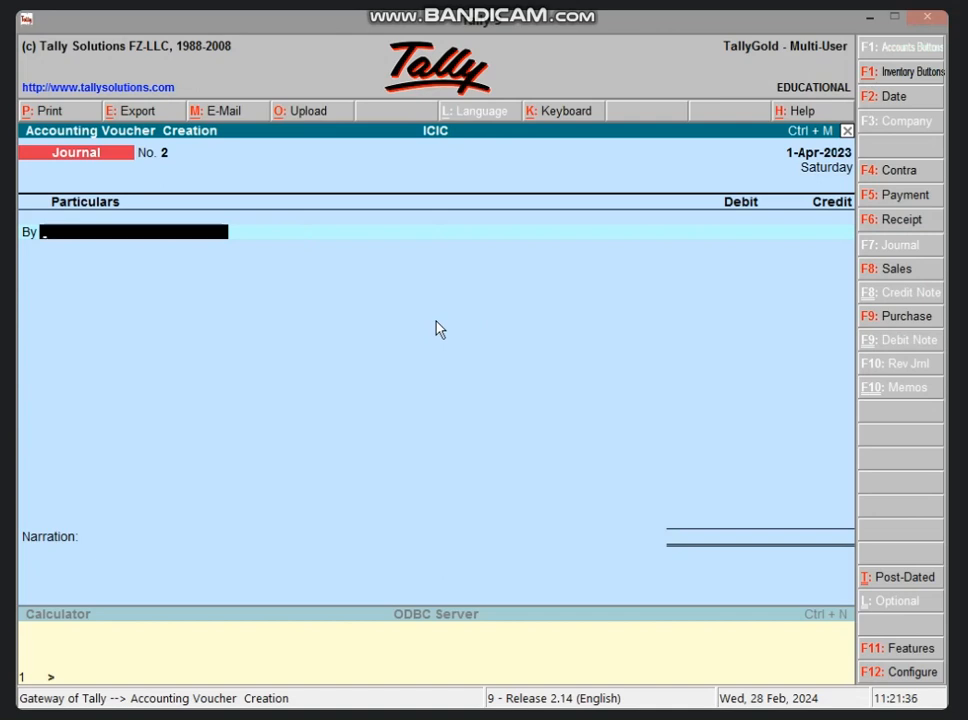
pyautogui.hotkey('alt', 'c')
pyautogui.write('DEP A/C')
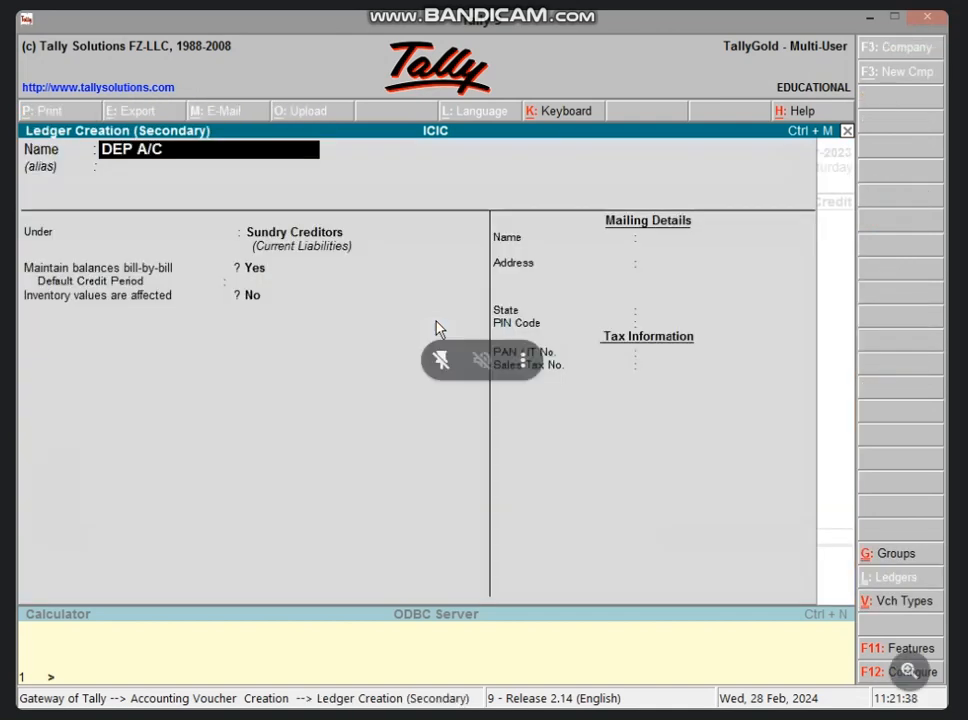
pyautogui.press('Return')
pyautogui.press('Return')
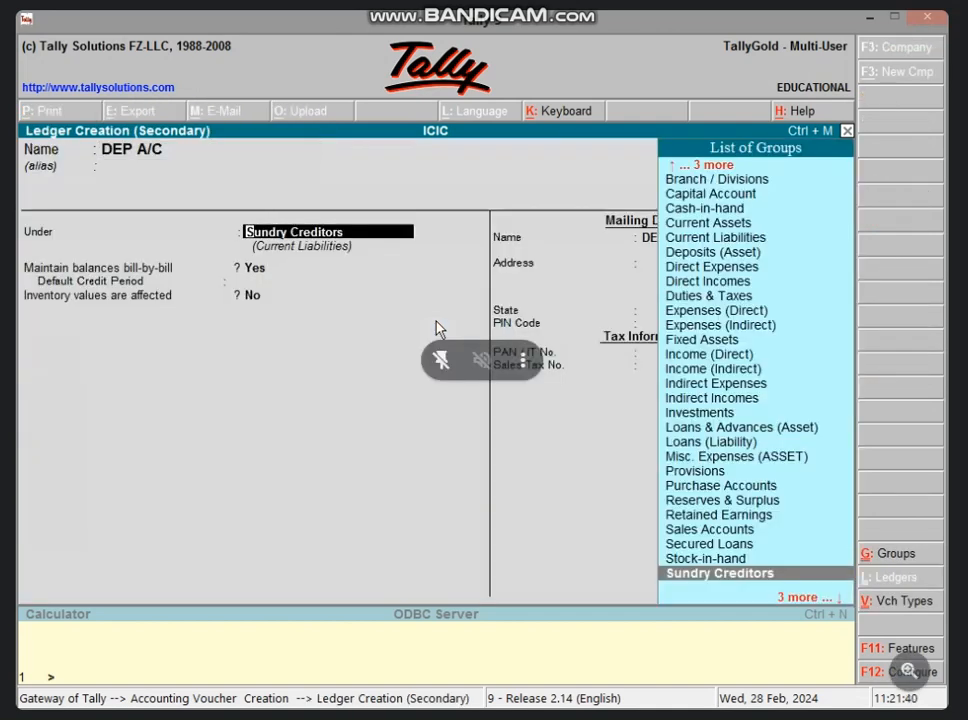
pyautogui.write('IND')
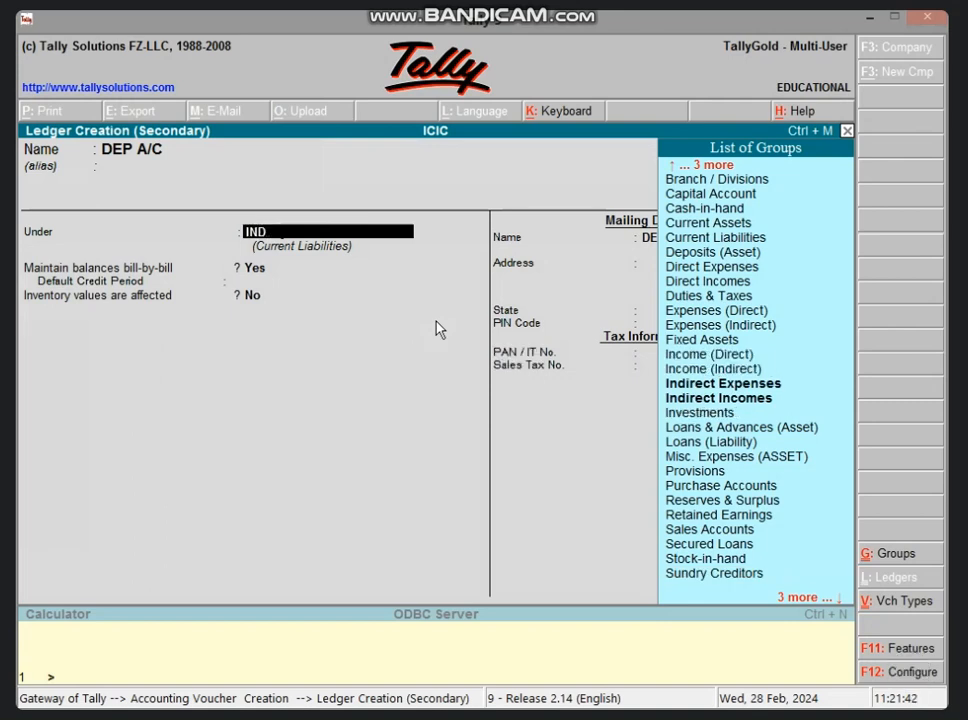
pyautogui.press('Return')
pyautogui.press('Return')
pyautogui.press('Return')
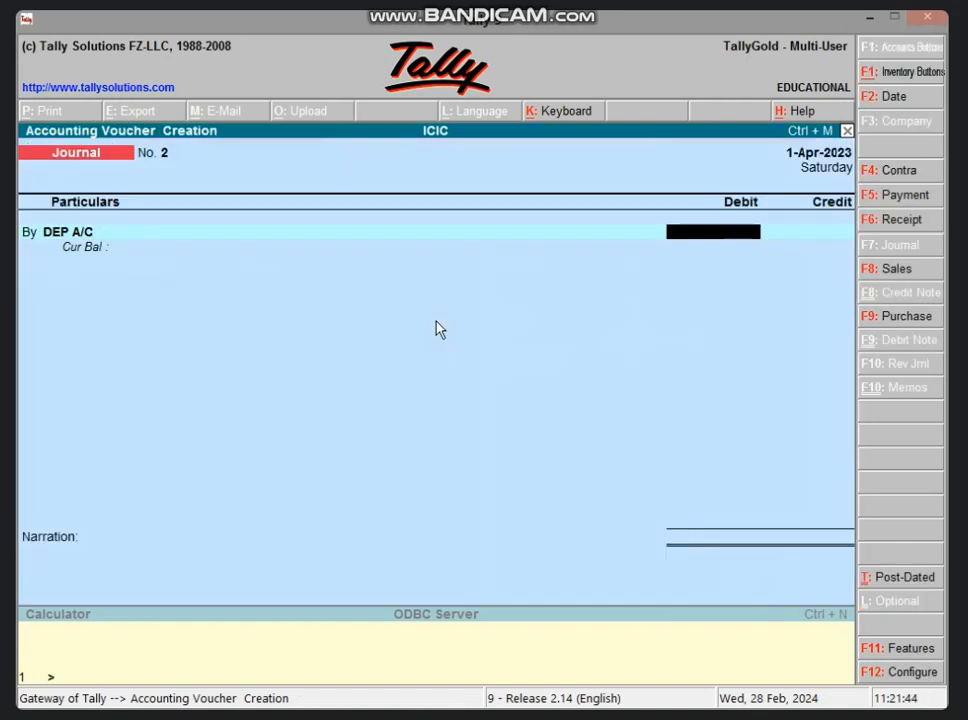
# Step: Look up the used-days depreciation in the Excel sheet and debit DEP A/C with 4356 in the Tally journal
pyautogui.click(875, 18)
pyautogui.click(348, 458)
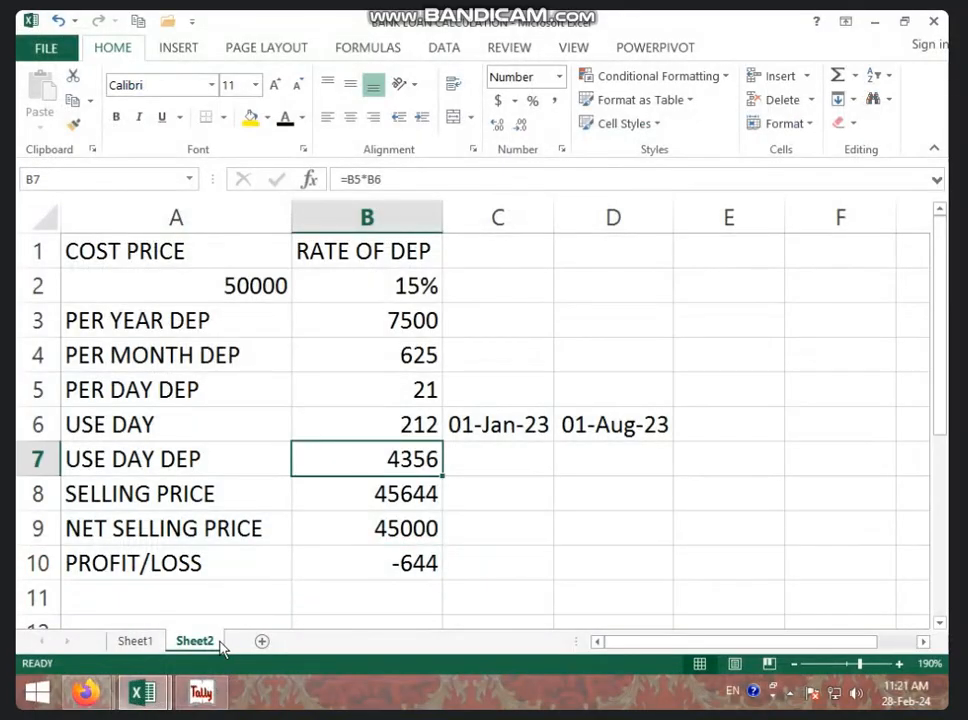
pyautogui.click(201, 692)
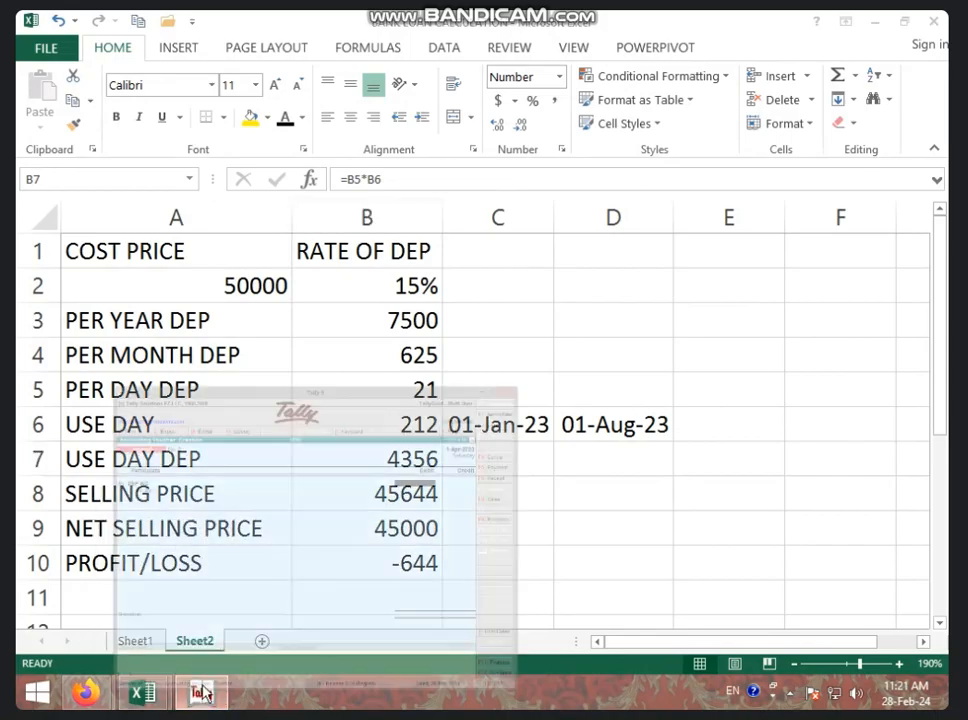
pyautogui.write('4')
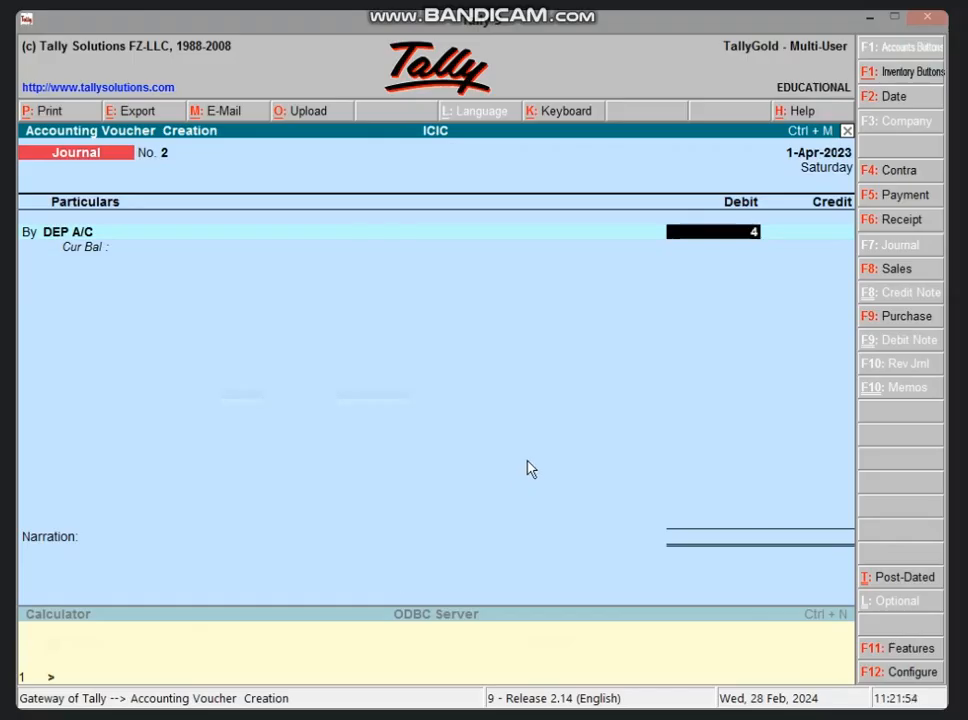
pyautogui.write(',356')
pyautogui.press('Return')
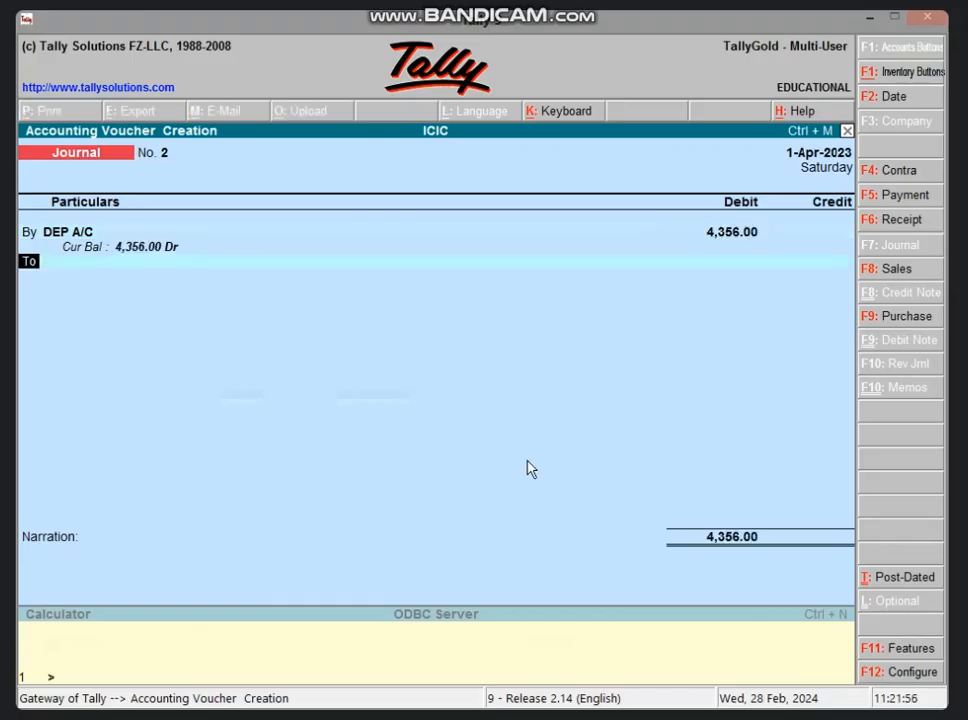
# Step: Credit FURNITURE A/C with 4,356.00 and save the depreciation journal voucher without a narration
pyautogui.press('Return')
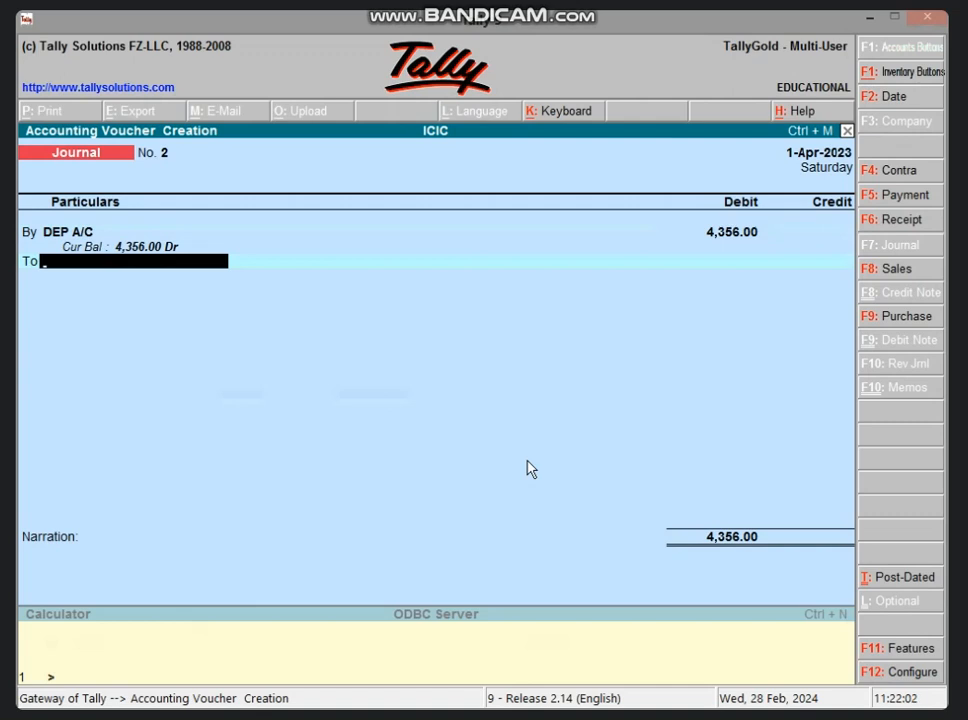
pyautogui.write('F')
pyautogui.press('Return')
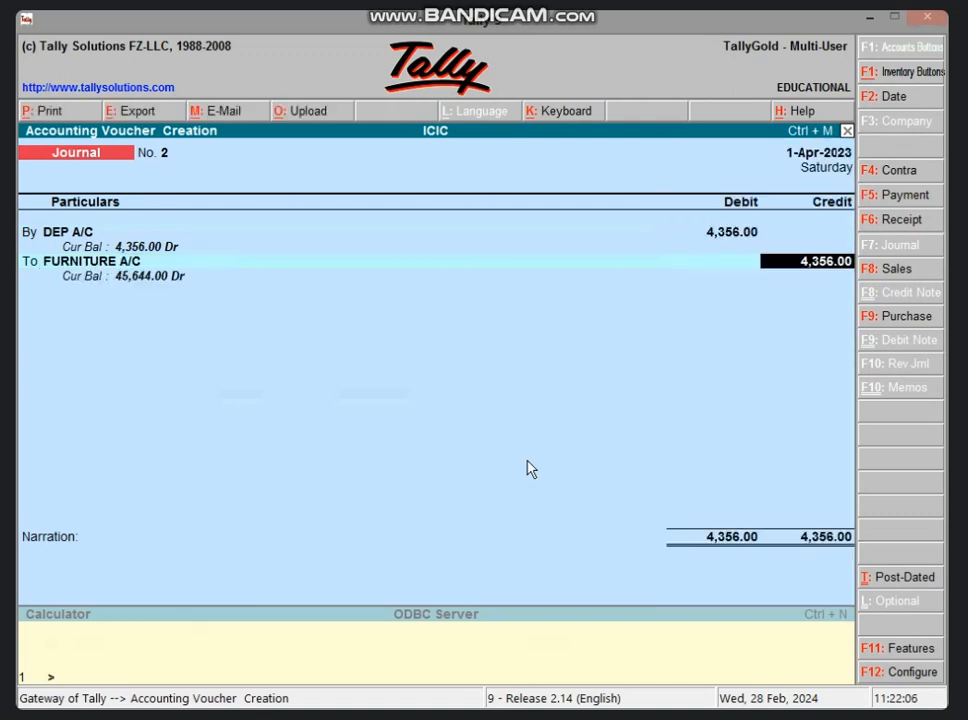
pyautogui.press('Return')
pyautogui.press('Return')
pyautogui.press('Return')
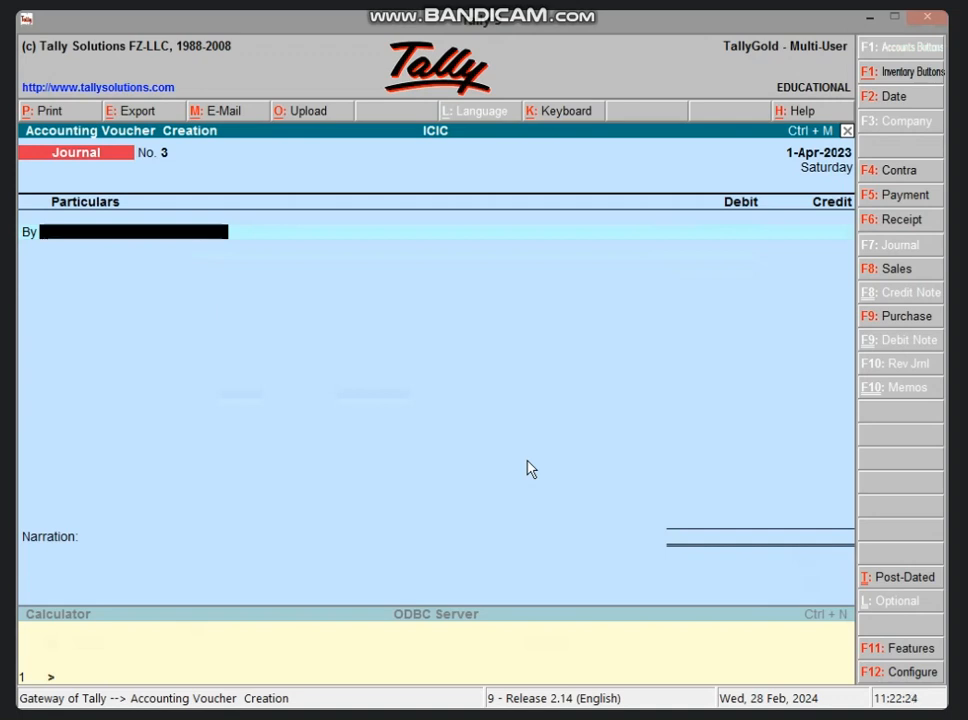
# Step: Create a ledger for the furniture buyer under Sundry Debtors with bill-by-bill balances, as the new journal's debit account
pyautogui.hotkey('alt', 'c')
pyautogui.write("RAM'S A")
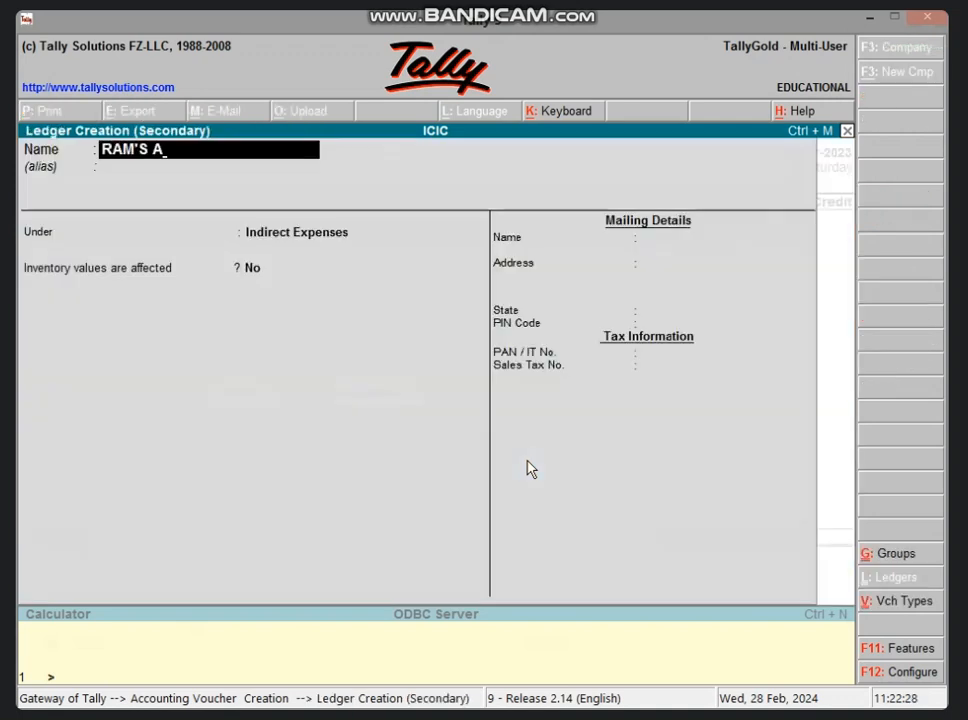
pyautogui.write('/C')
pyautogui.press('Return')
pyautogui.press('Return')
pyautogui.write('S')
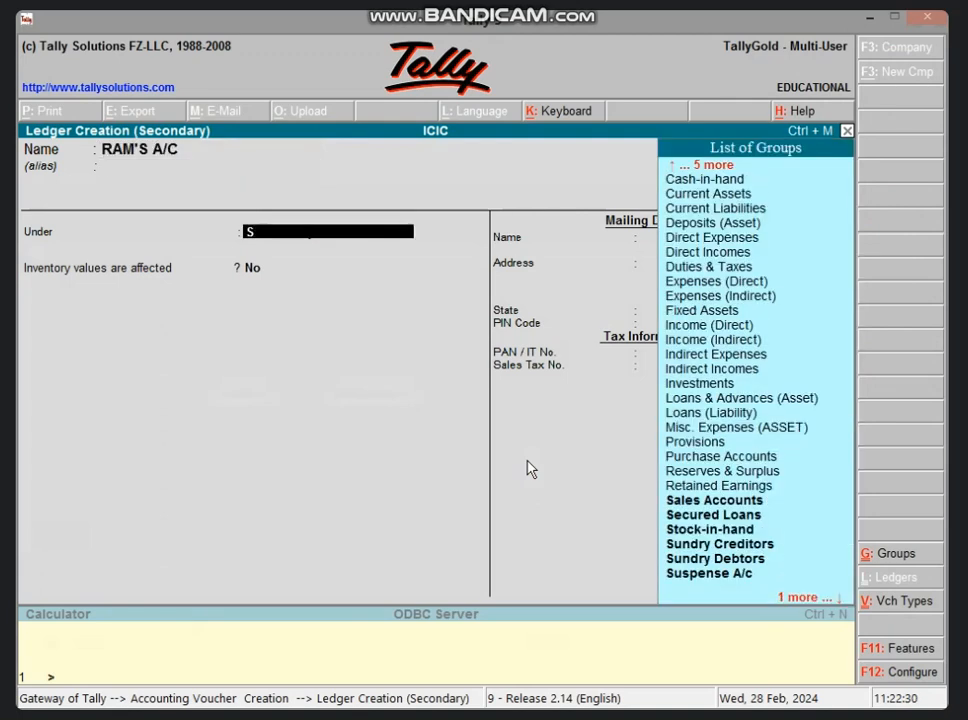
pyautogui.write('UND')
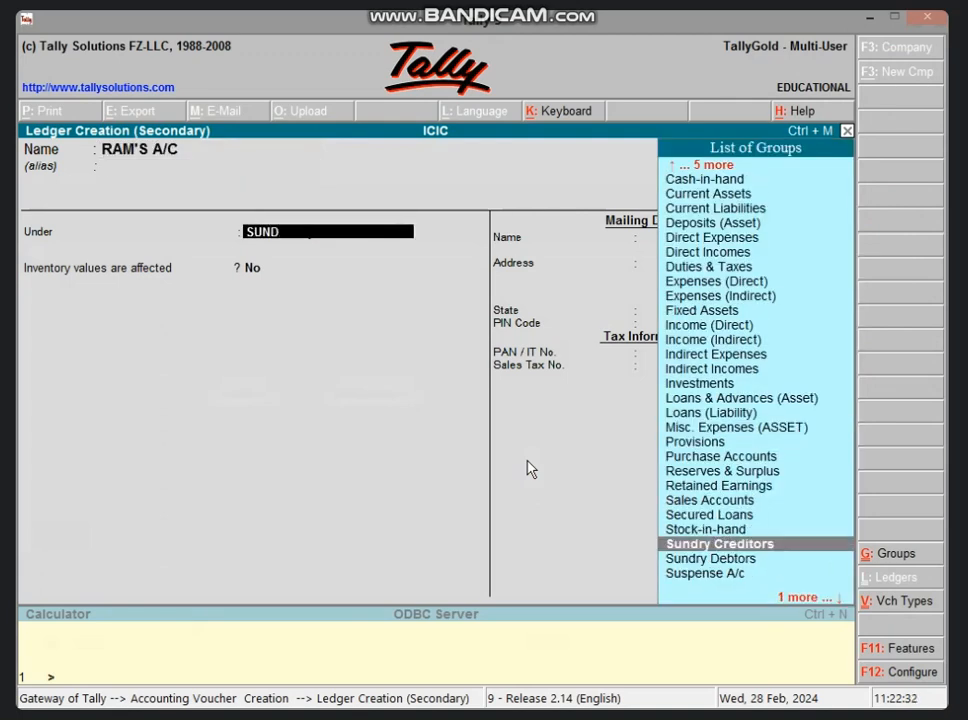
pyautogui.press('Down')
pyautogui.press('Return')
pyautogui.press('Return')
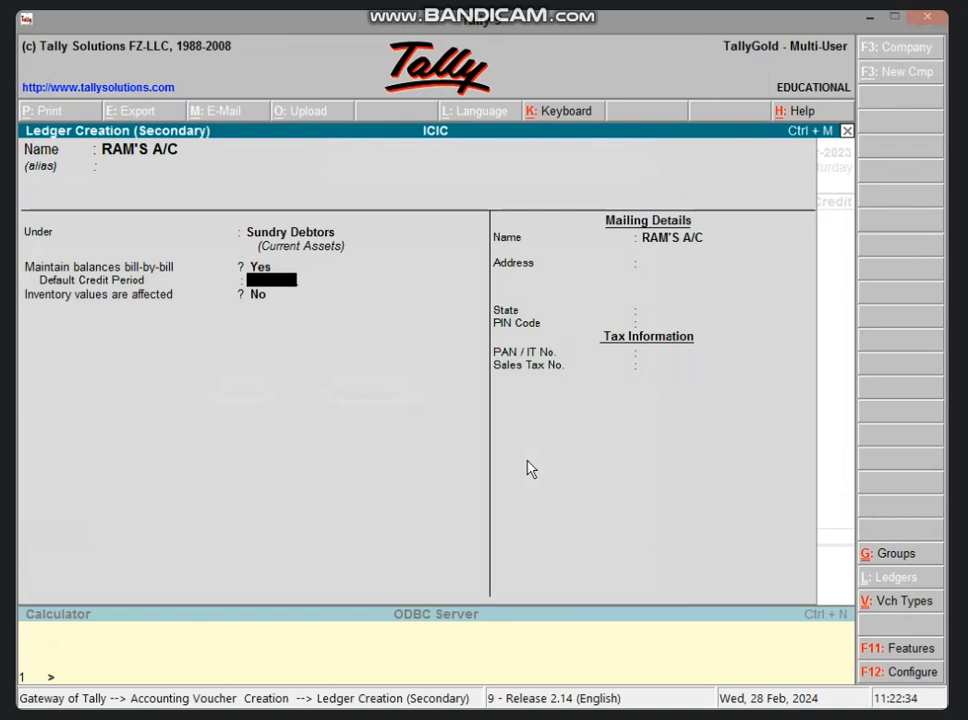
pyautogui.press('Return')
pyautogui.press('Return')
pyautogui.press('Return')
pyautogui.press('Return')
pyautogui.press('Return')
pyautogui.press('Return')
pyautogui.press('Return')
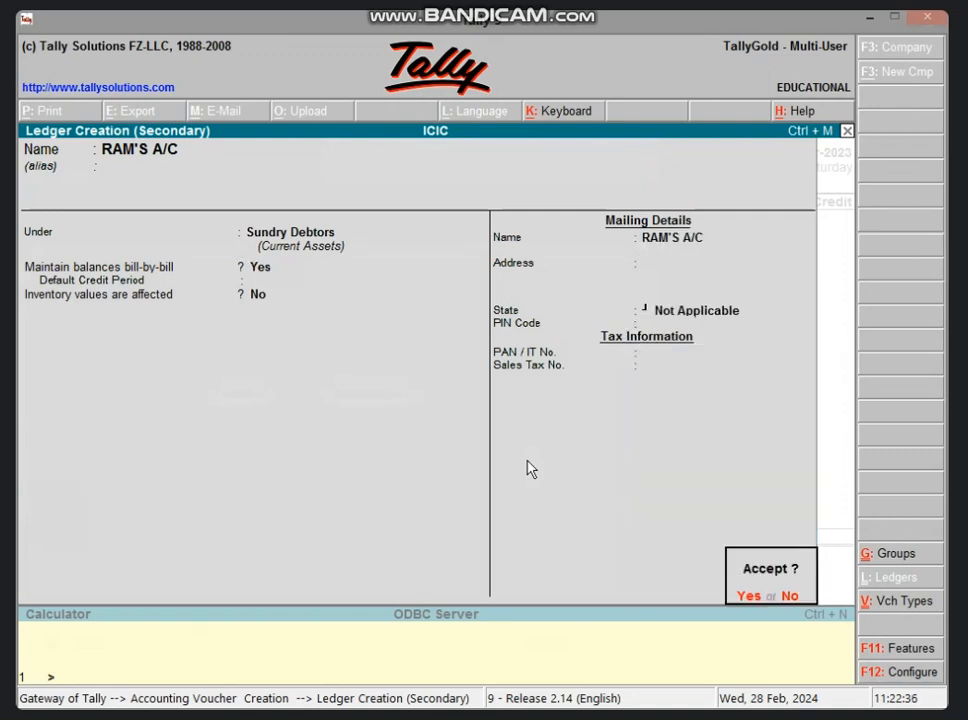
pyautogui.press('Return')
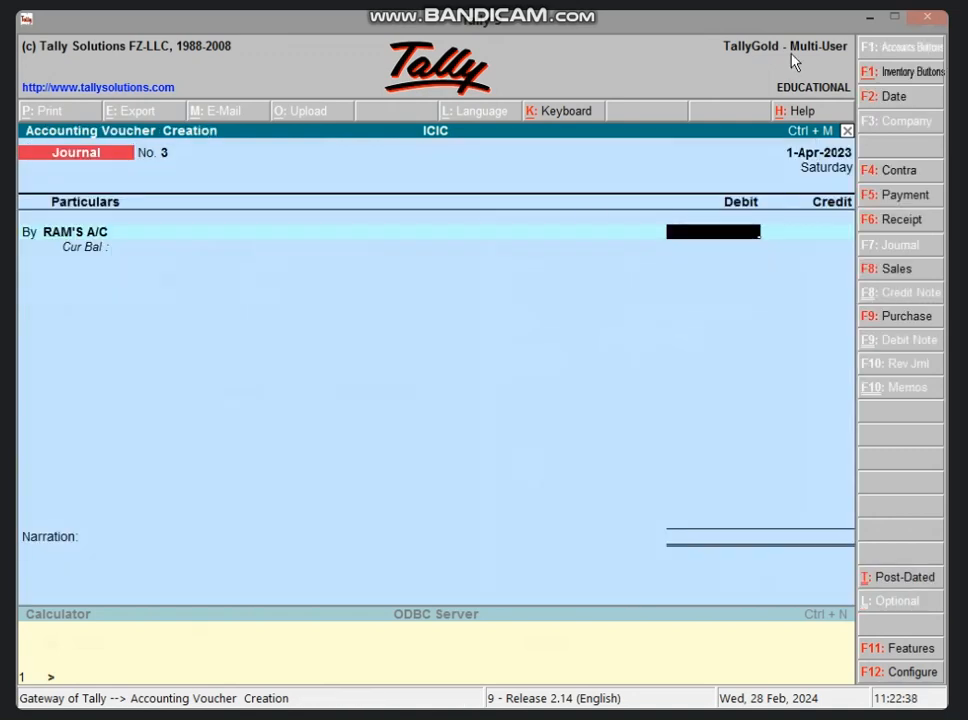
# Step: Look up the net selling price in the Excel sheet and debit the buyer's account with 45000 in Tally
pyautogui.click(869, 17)
pyautogui.click(434, 525)
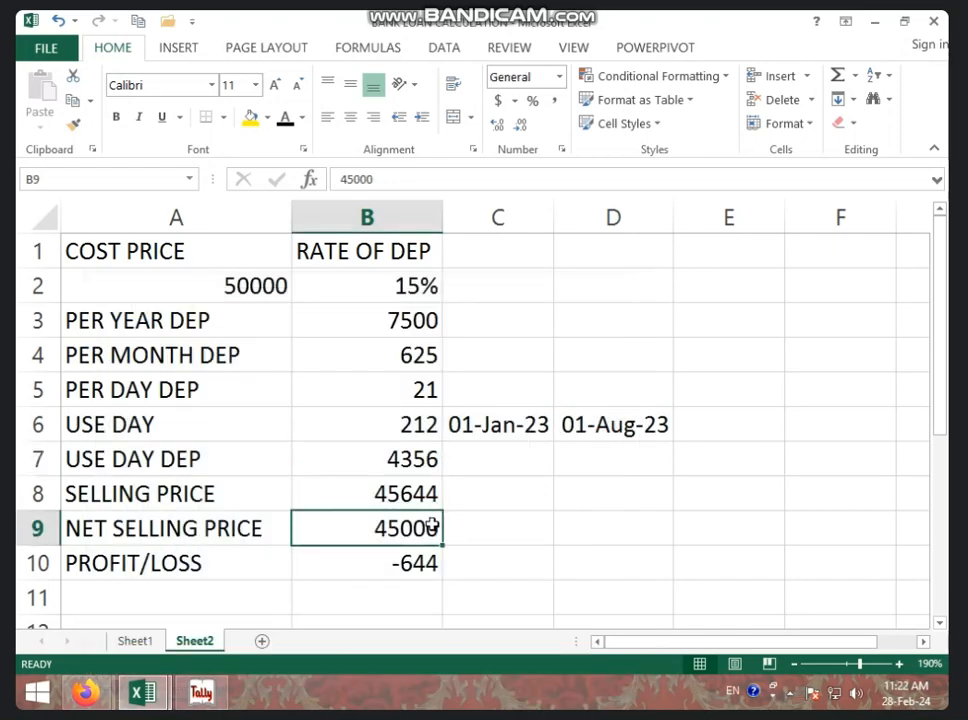
pyautogui.click(201, 692)
pyautogui.write('45000')
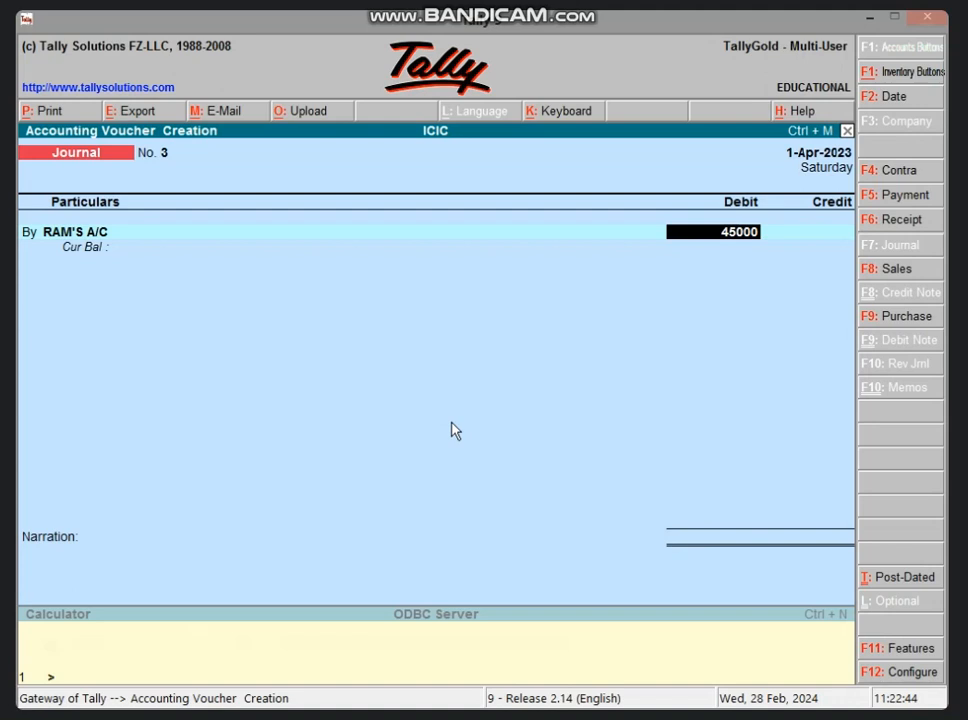
pyautogui.press('Return')
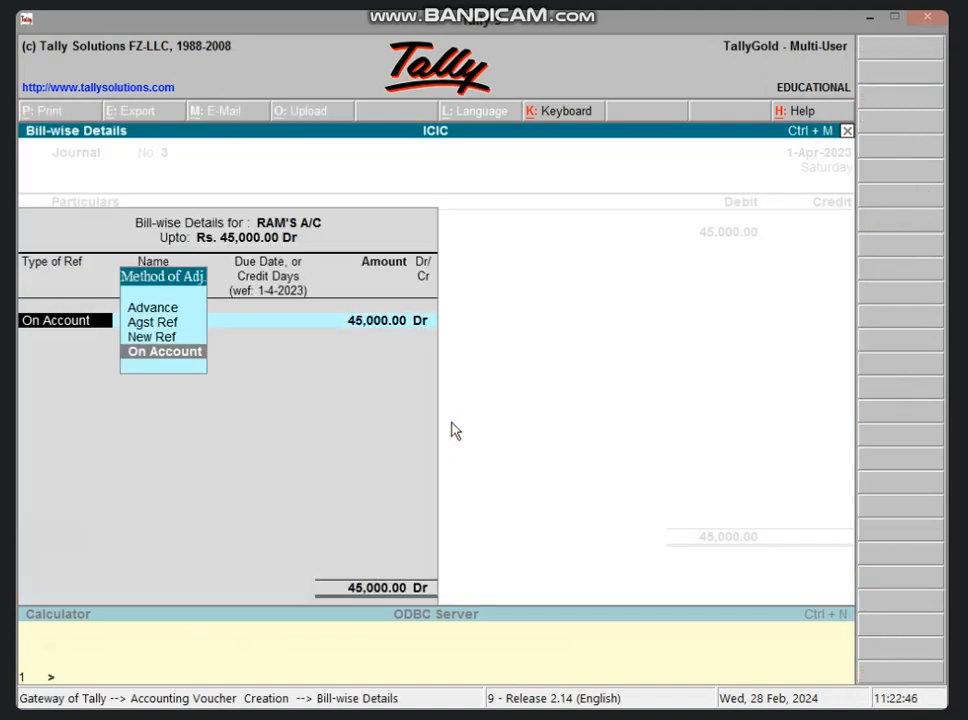
# Step: Allocate the buyer's 45,000.00 debit to a New Ref in the bill-wise details
pyautogui.press('Up')
pyautogui.press('Return')
pyautogui.press('Return')
pyautogui.press('Return')
pyautogui.press('Return')
pyautogui.press('Return')
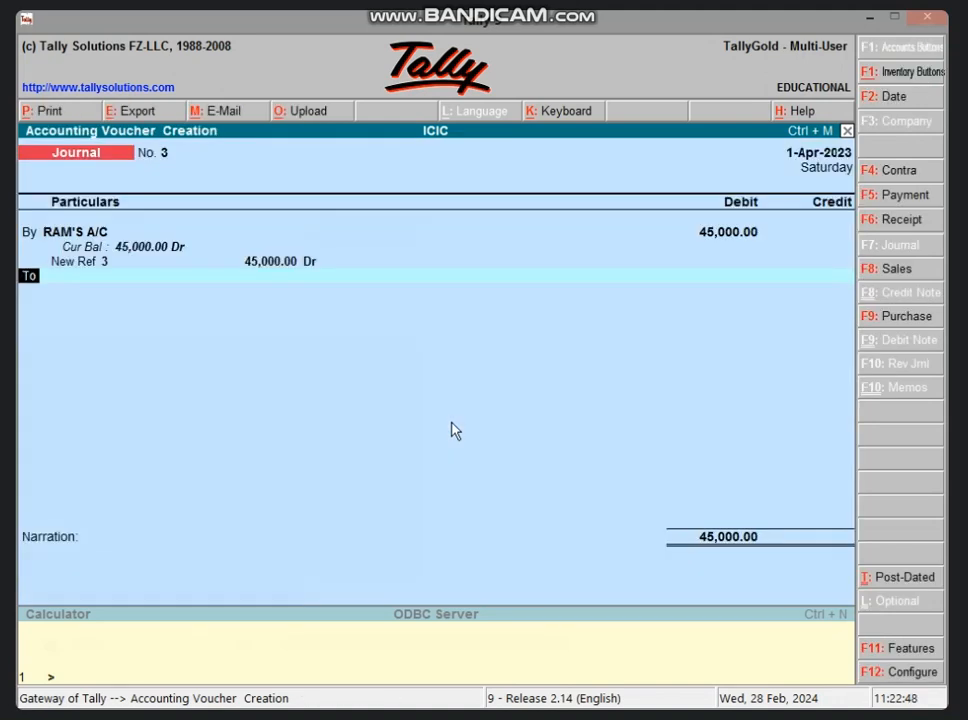
# Step: Credit FURNITURE A/C with 45,000.00 and save the credit sale journal voucher without a narration
pyautogui.write('F')
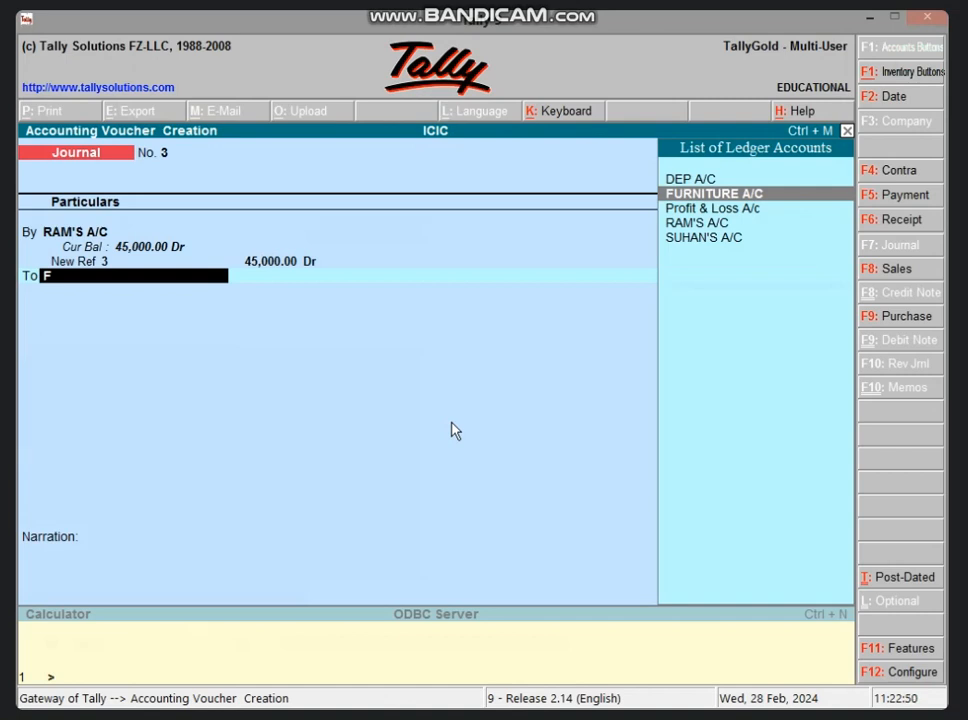
pyautogui.press('Return')
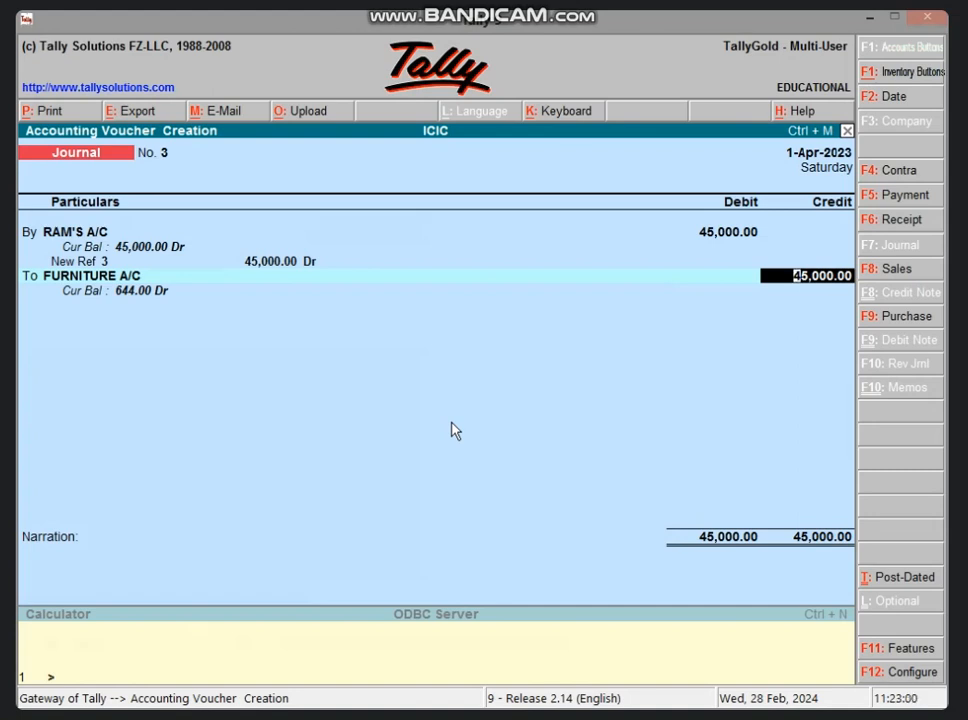
pyautogui.press('Return')
pyautogui.press('Return')
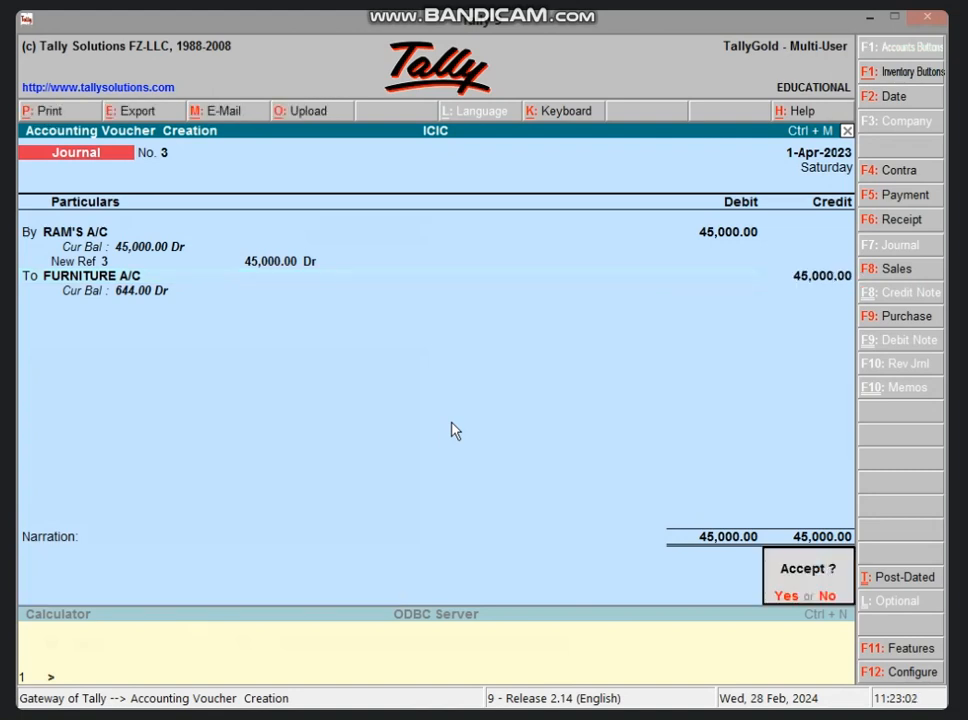
pyautogui.press('Return')
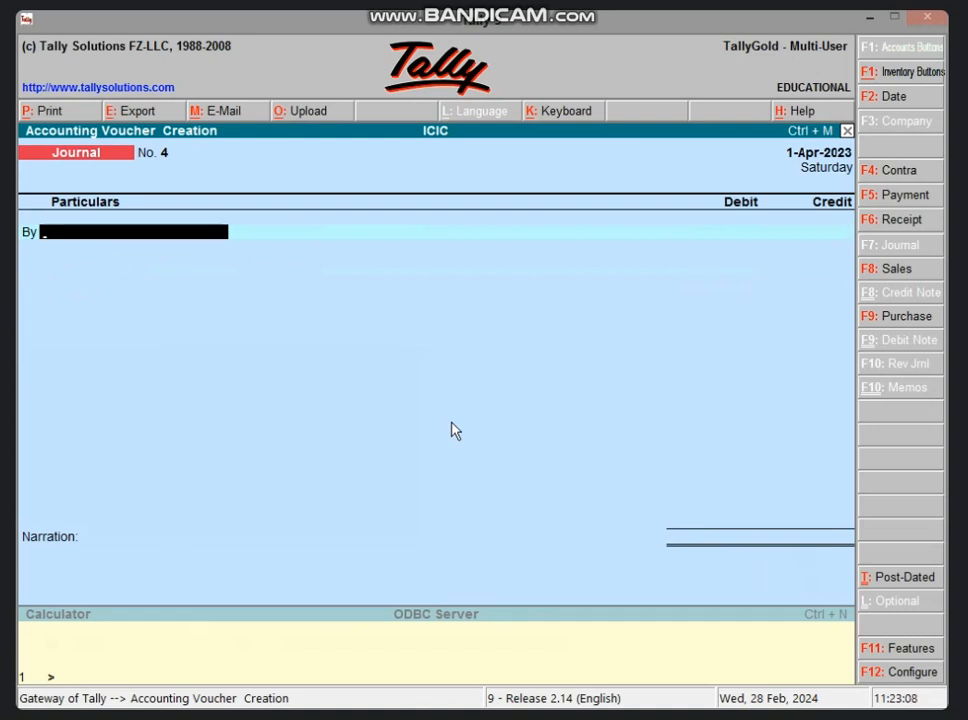
# Step: Start the loss journal by debiting Profit & Loss A/c with 644, taken from the PROFIT/LOSS row of the Excel sheet
pyautogui.write('P')
pyautogui.press('Return')
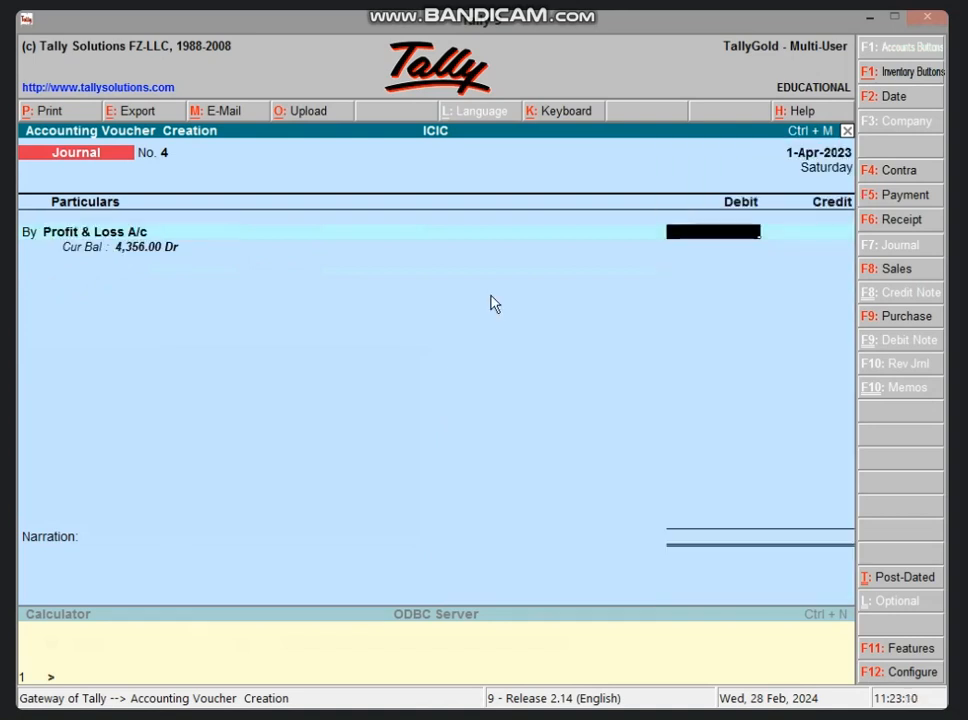
pyautogui.click(866, 18)
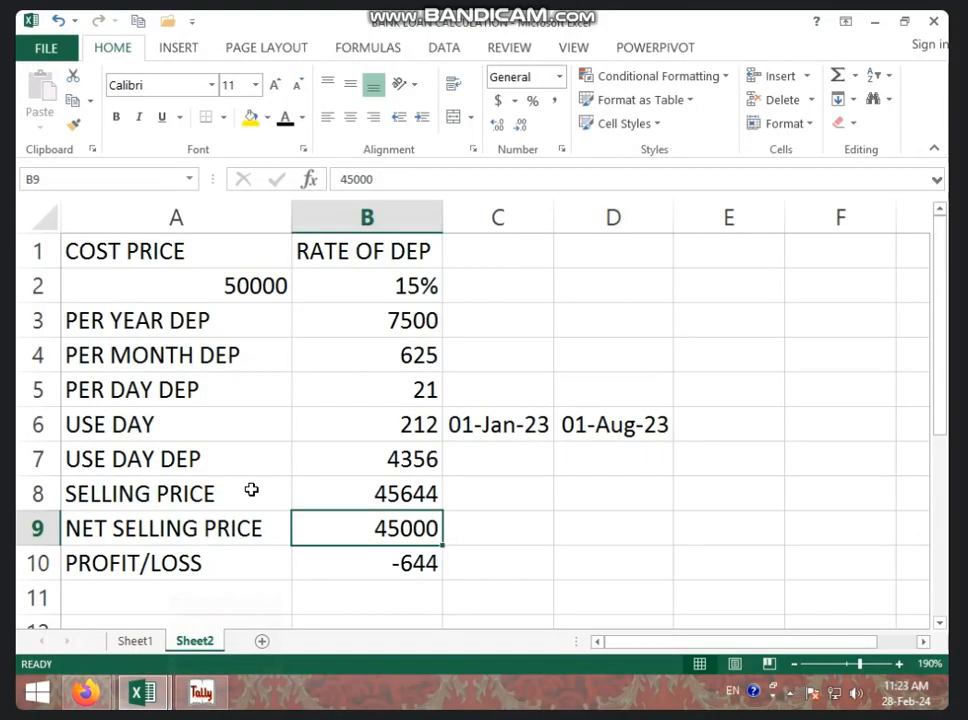
pyautogui.click(346, 558)
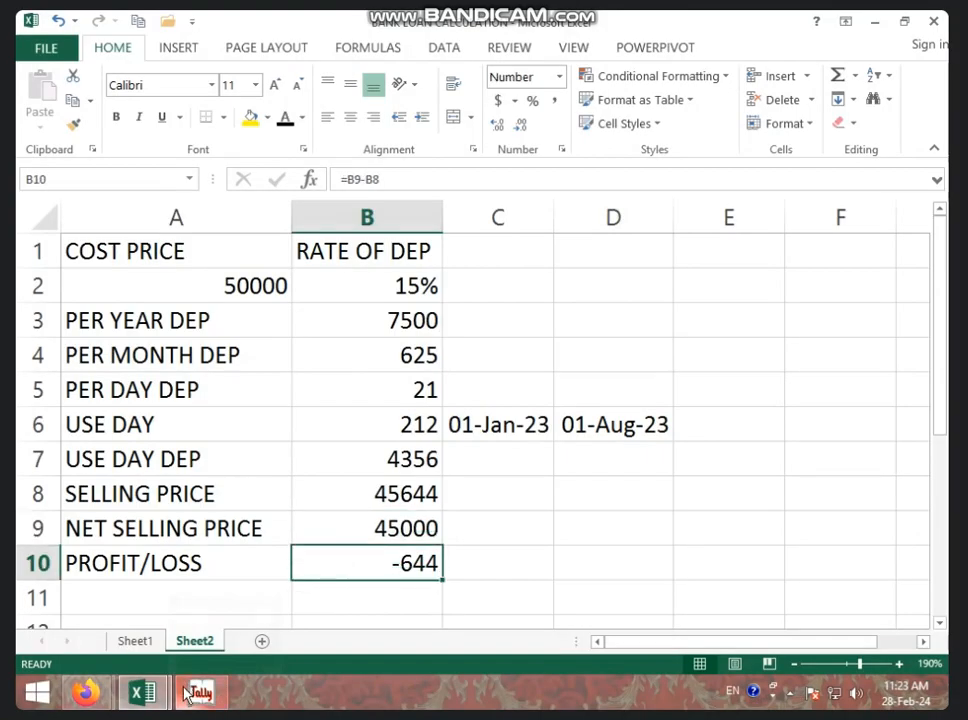
pyautogui.click(192, 688)
pyautogui.write('644')
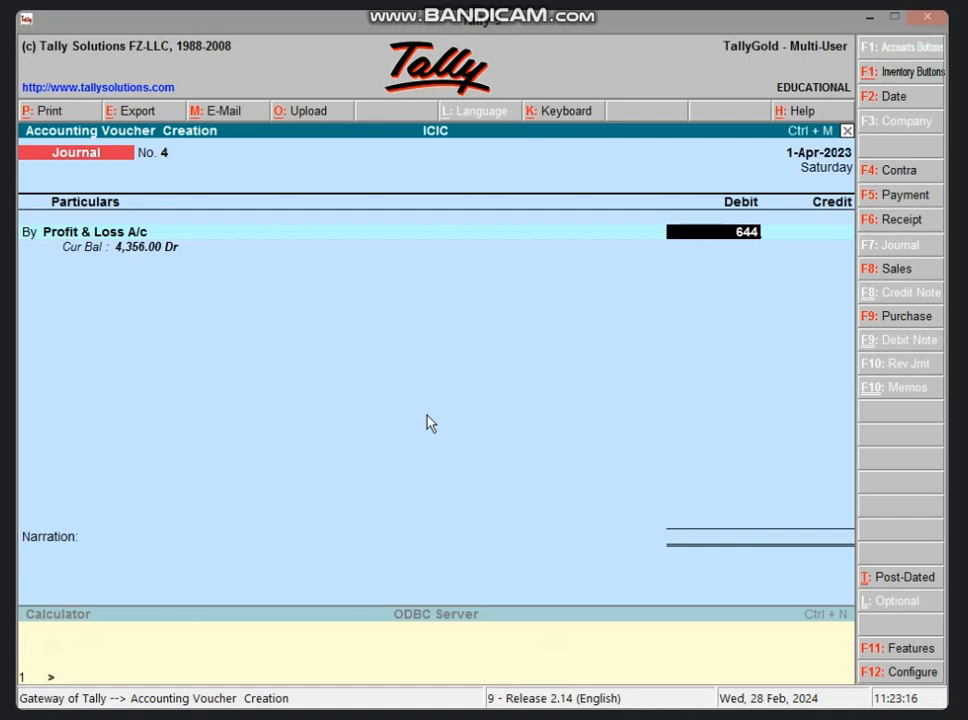
pyautogui.press('Return')
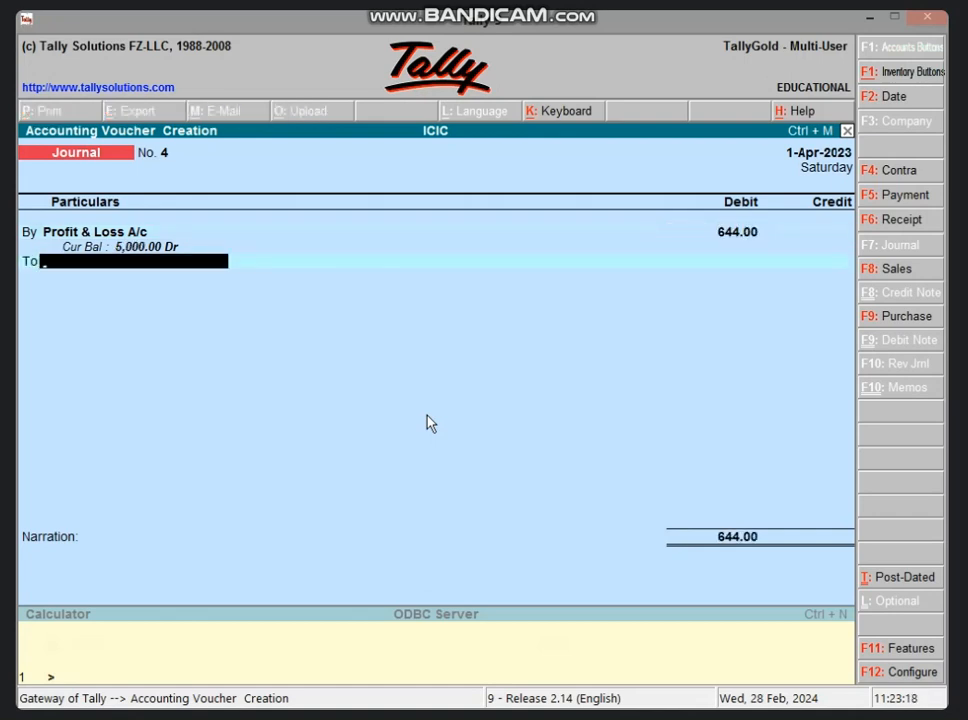
# Step: Credit FURNITURE A/C with 644.00 and save the loss journal voucher without a narration
pyautogui.write('F')
pyautogui.press('Return')
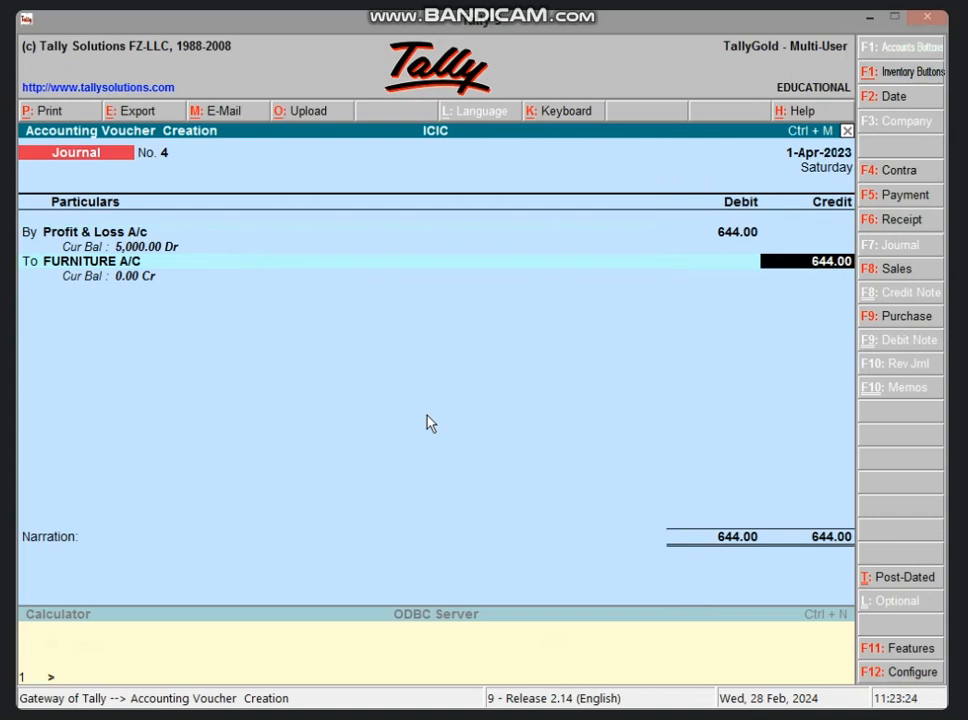
pyautogui.press('Return')
pyautogui.press('Return')
pyautogui.press('Return')
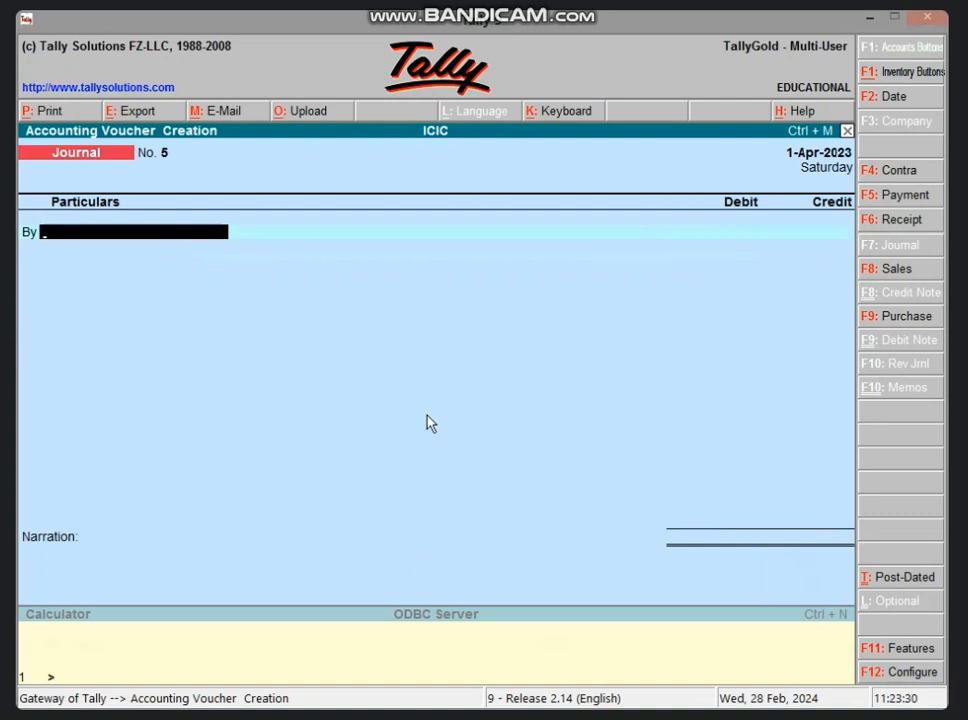
# Step: Debit DEP A/C with 4356 in a new journal voucher, taking the amount from USE DAY DEP in the Excel sheet
pyautogui.write('D')
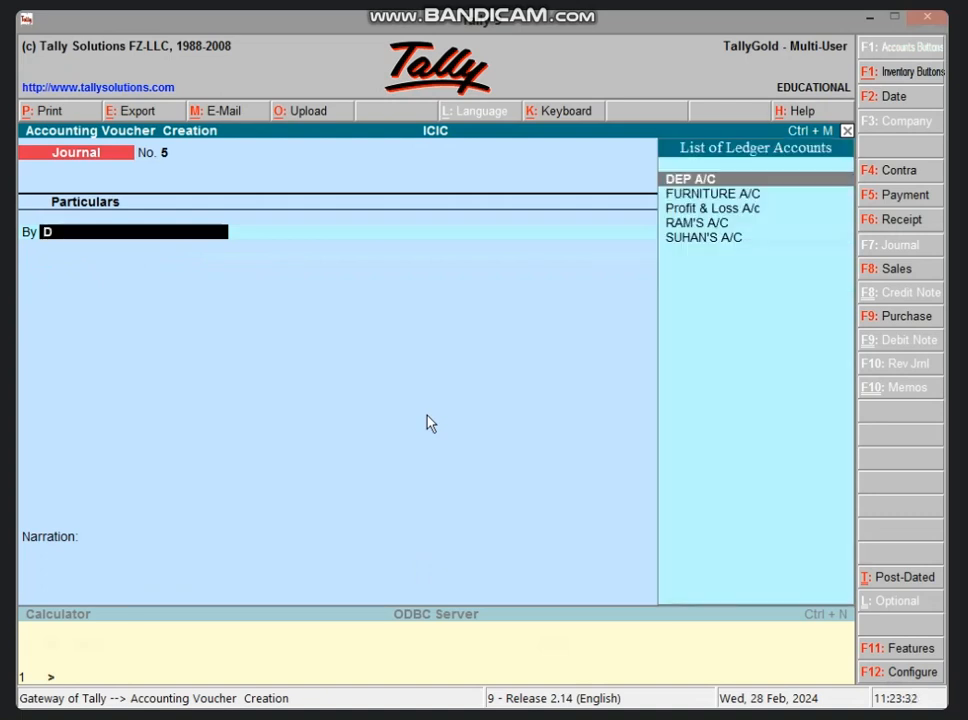
pyautogui.press('Return')
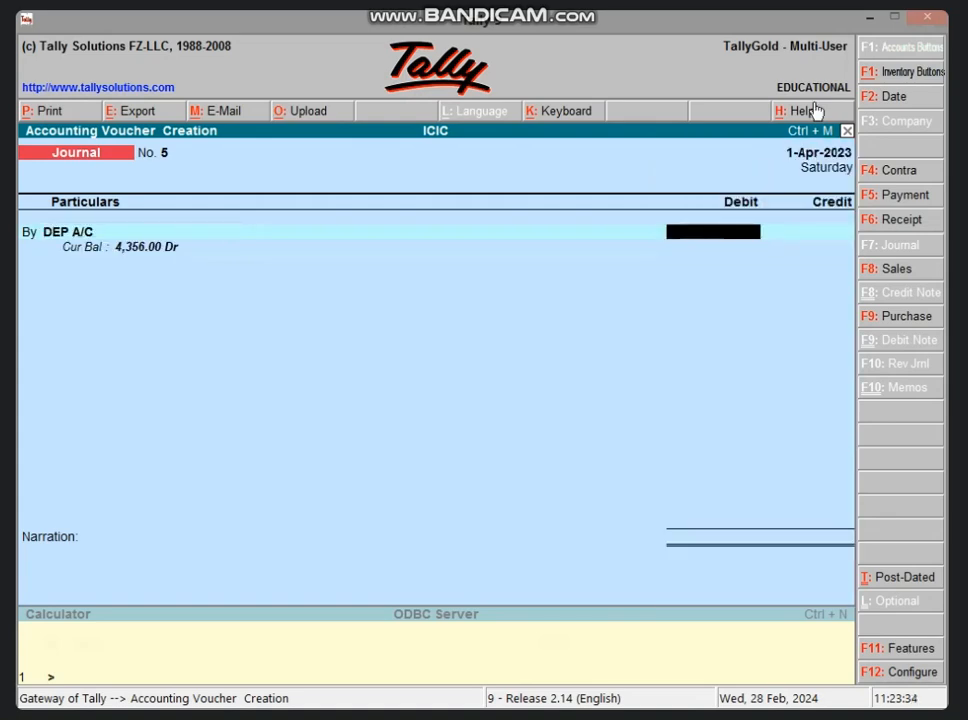
pyautogui.click(869, 22)
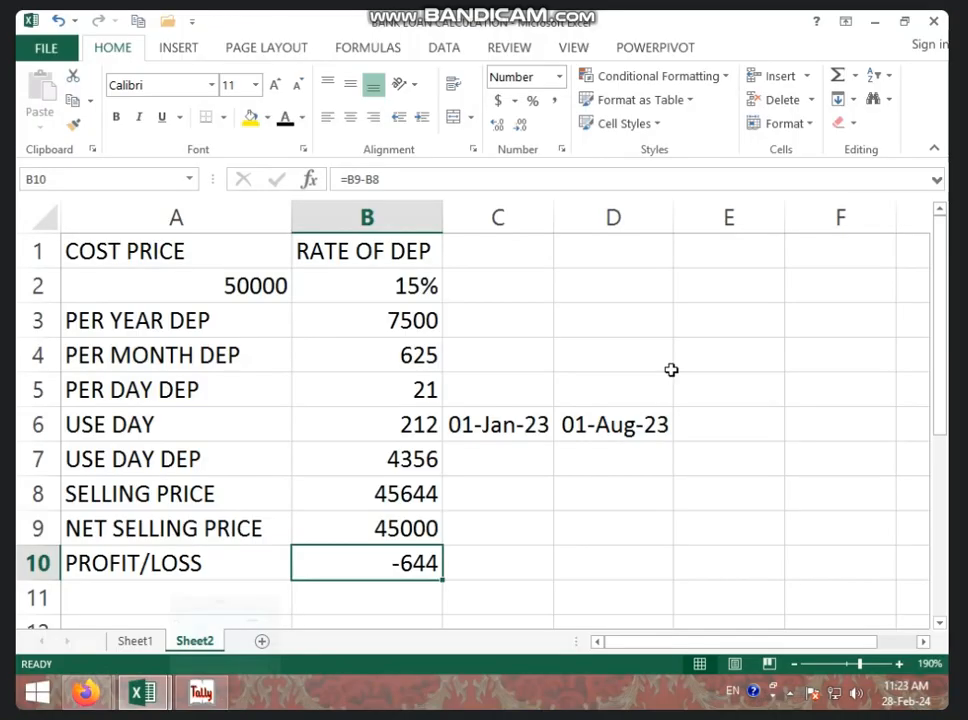
pyautogui.click(417, 458)
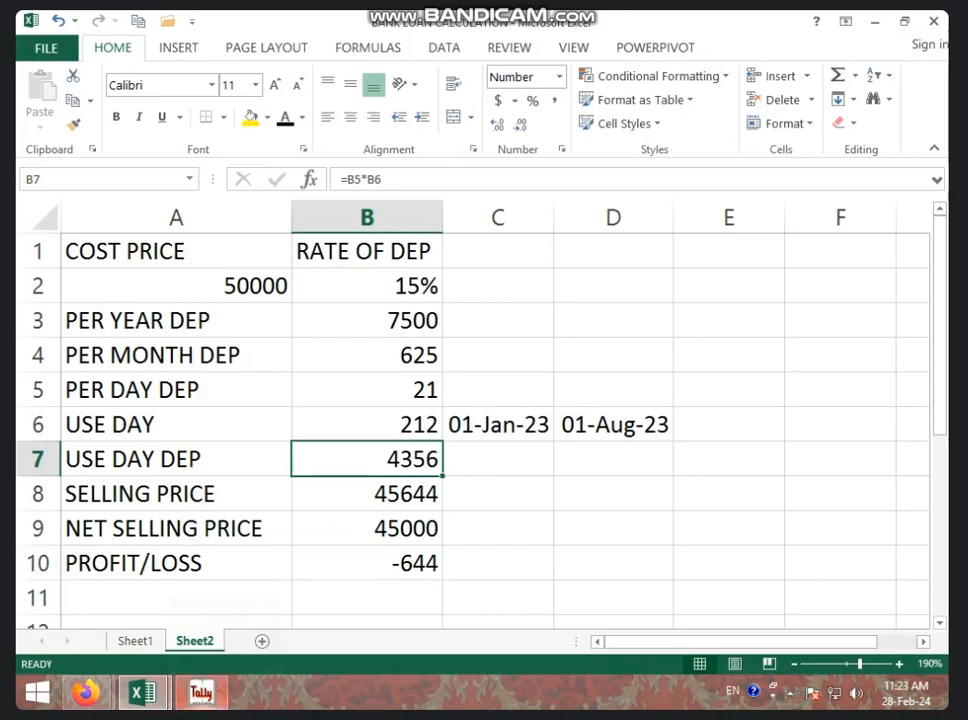
pyautogui.click(203, 694)
pyautogui.write('4356')
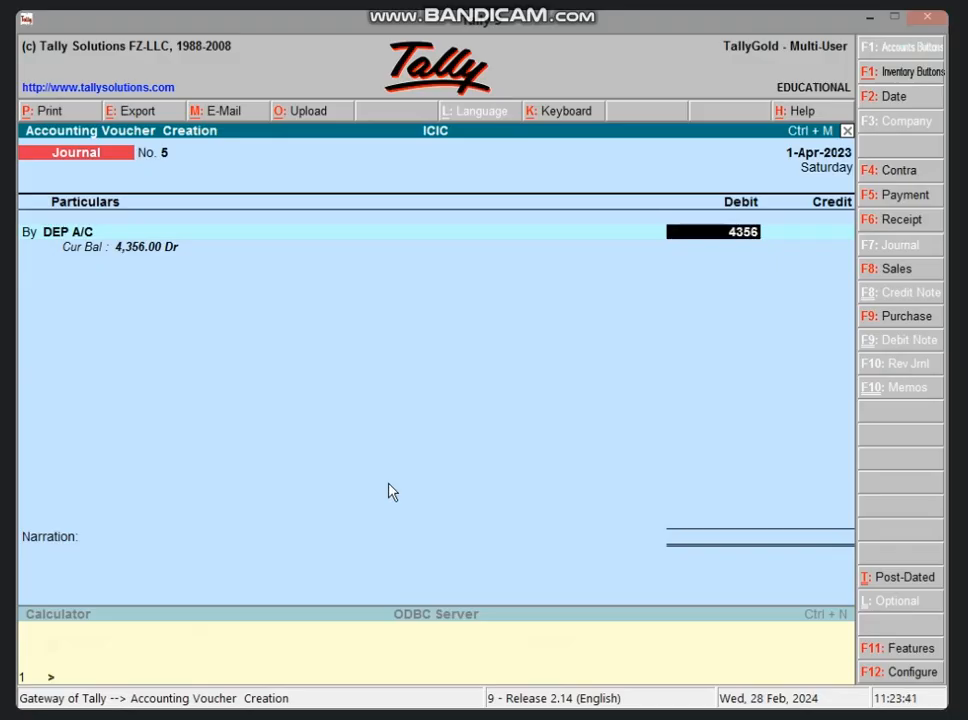
pyautogui.press('Return')
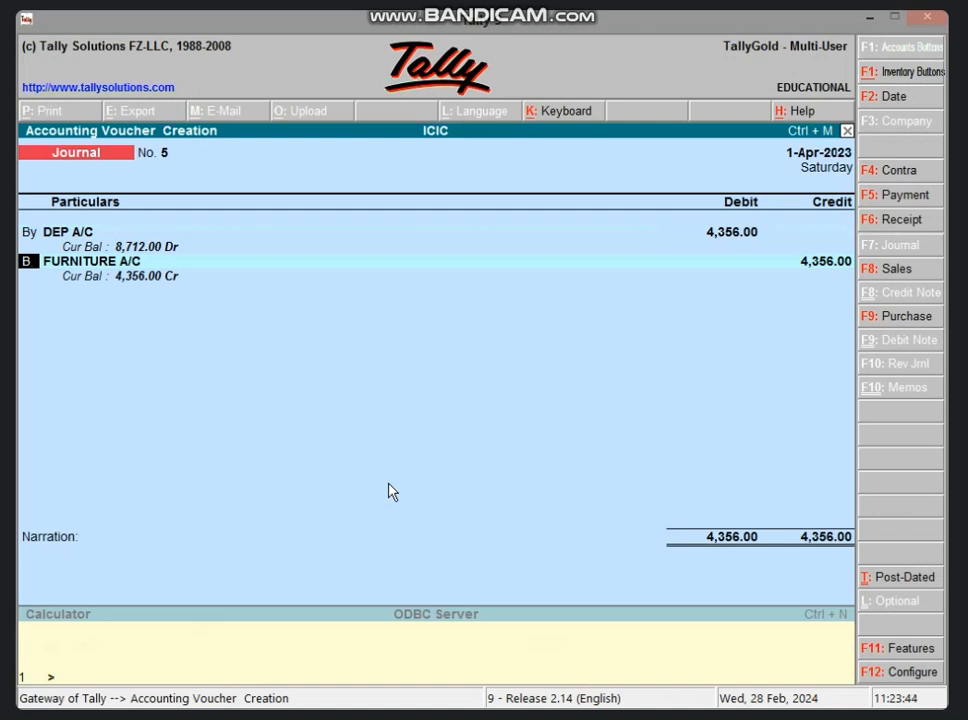
# Step: Add a second debit line for the furniture buyer's account with 45000 to the combined journal
pyautogui.press('Return')
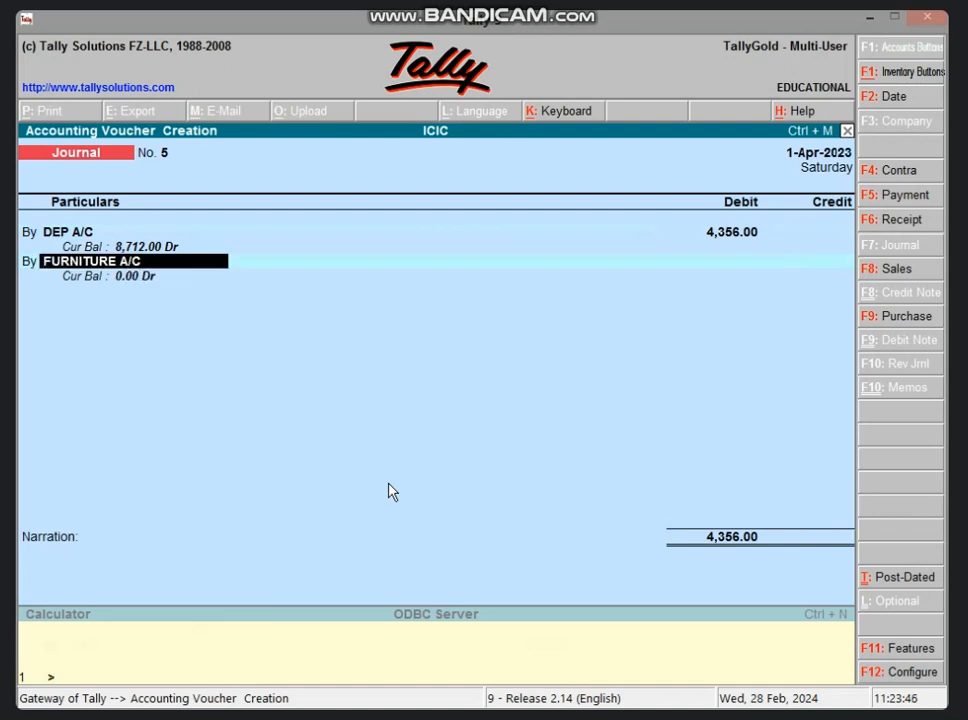
pyautogui.write('RA')
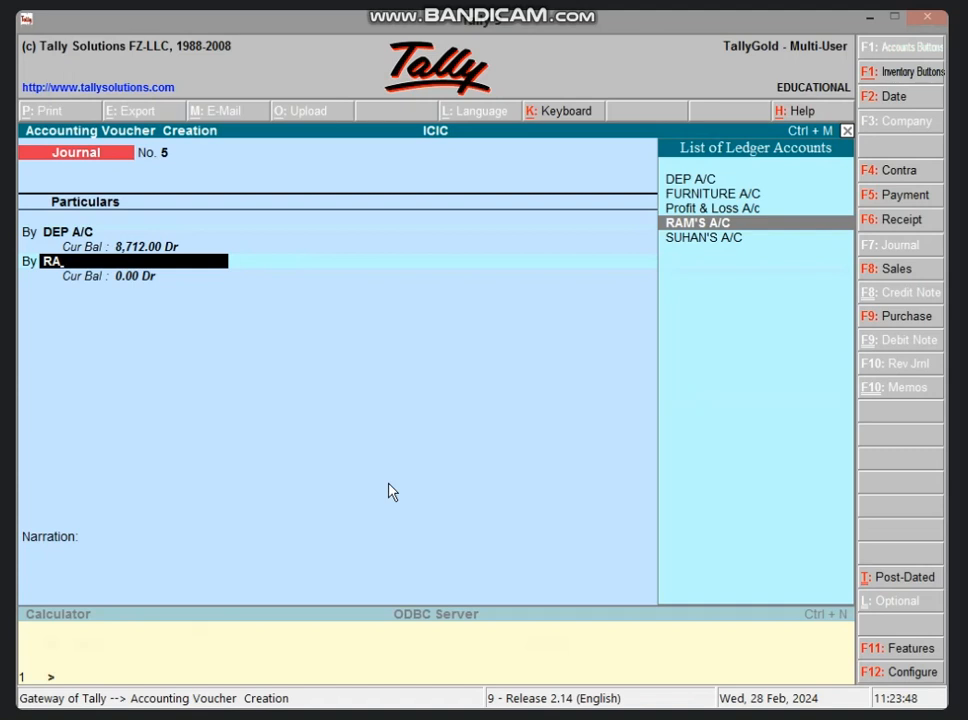
pyautogui.press('Return')
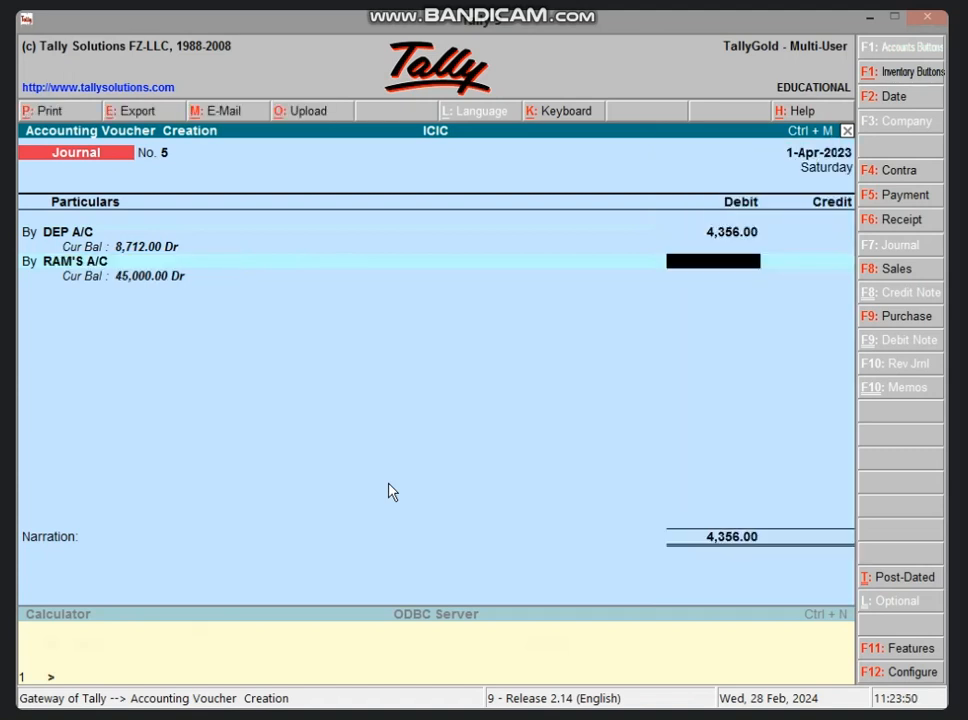
pyautogui.write('45000')
pyautogui.press('Return')
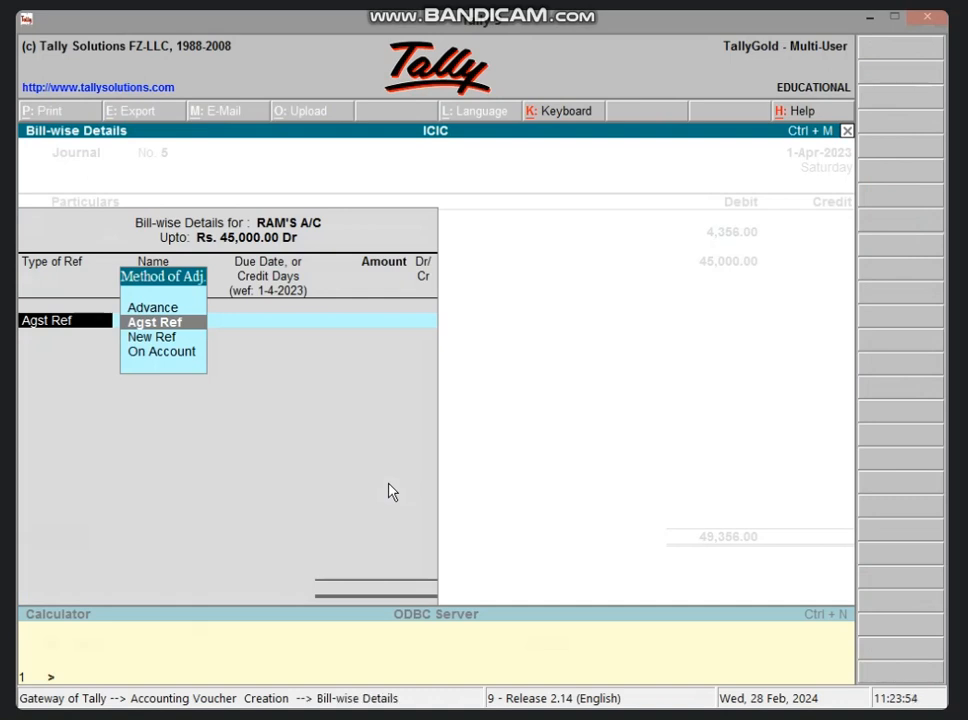
# Step: Allocate the buyer's 45,000.00 debit in the combined journal to a New Ref in the bill-wise details
pyautogui.press('Down')
pyautogui.press('Return')
pyautogui.press('Return')
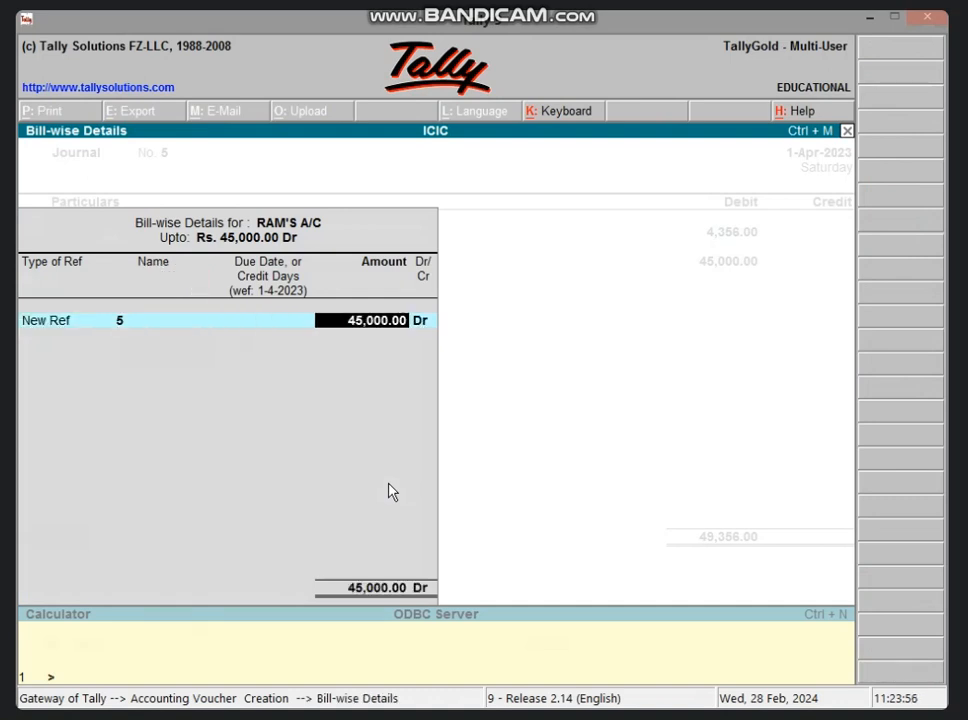
pyautogui.press('Return')
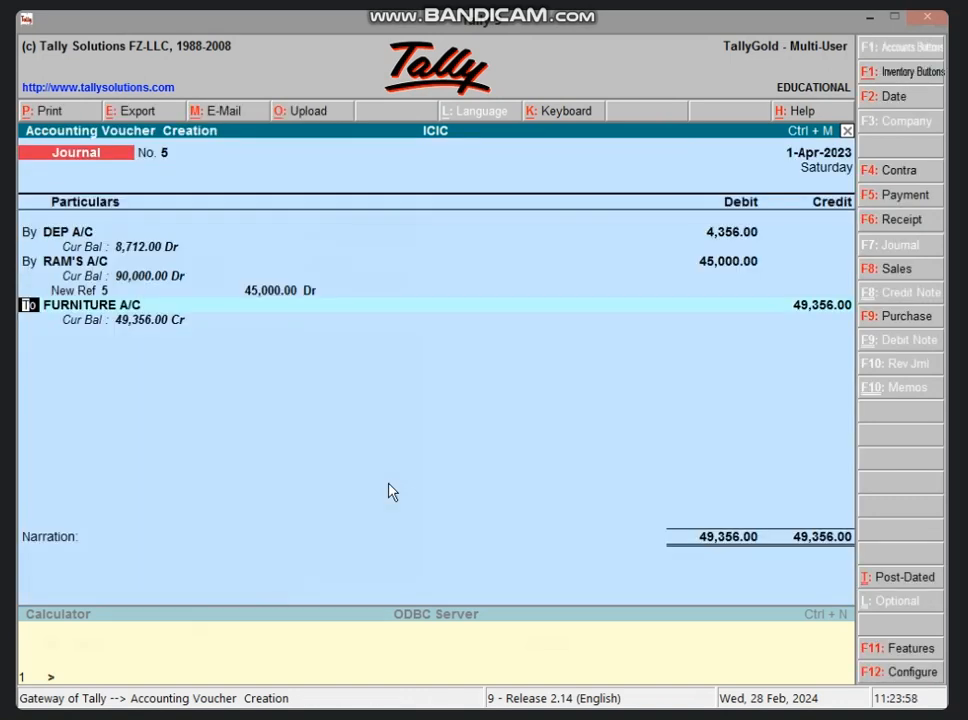
# Step: Add a third debit line for Profit & Loss A/c with 644 and credit FURNITURE A/C with 50,000.00
pyautogui.write('B')
pyautogui.press('Return')
pyautogui.write('PR')
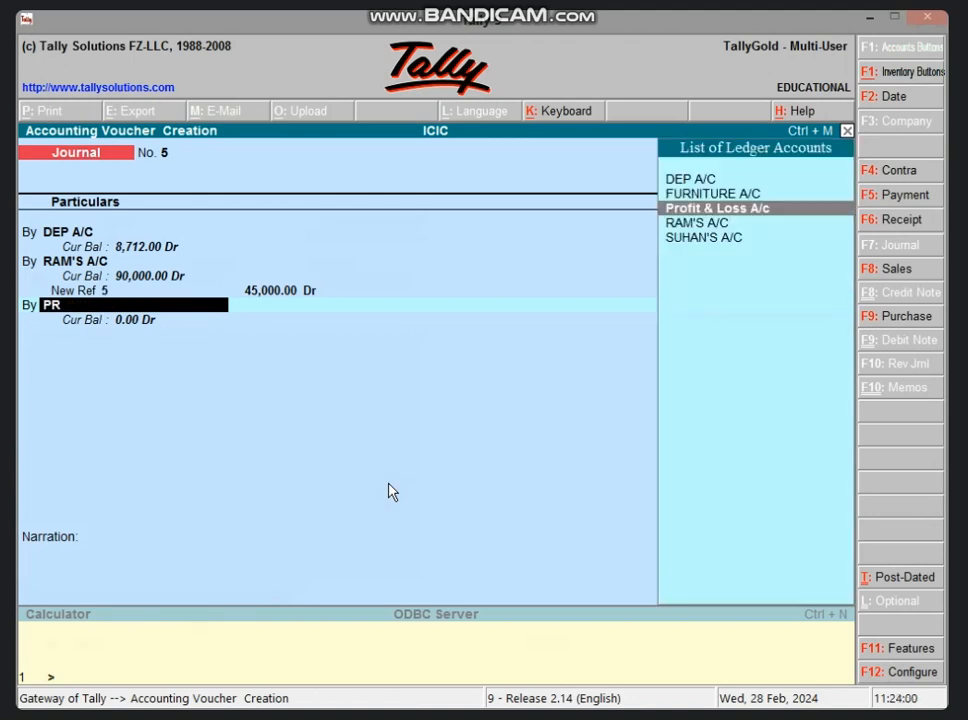
pyautogui.press('Return')
pyautogui.write('644')
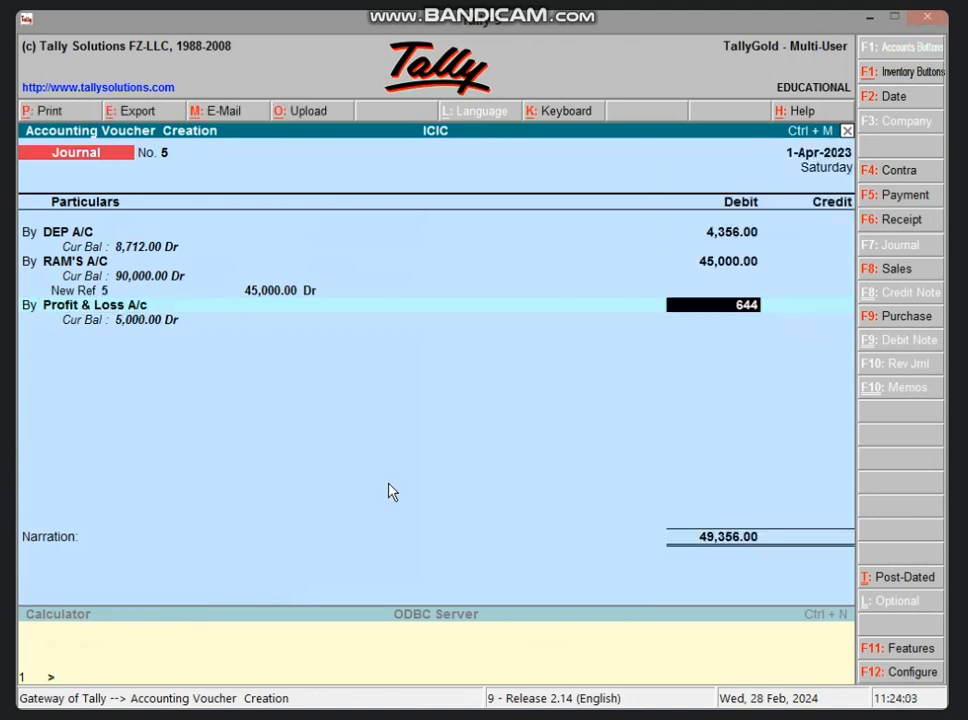
pyautogui.press('Return')
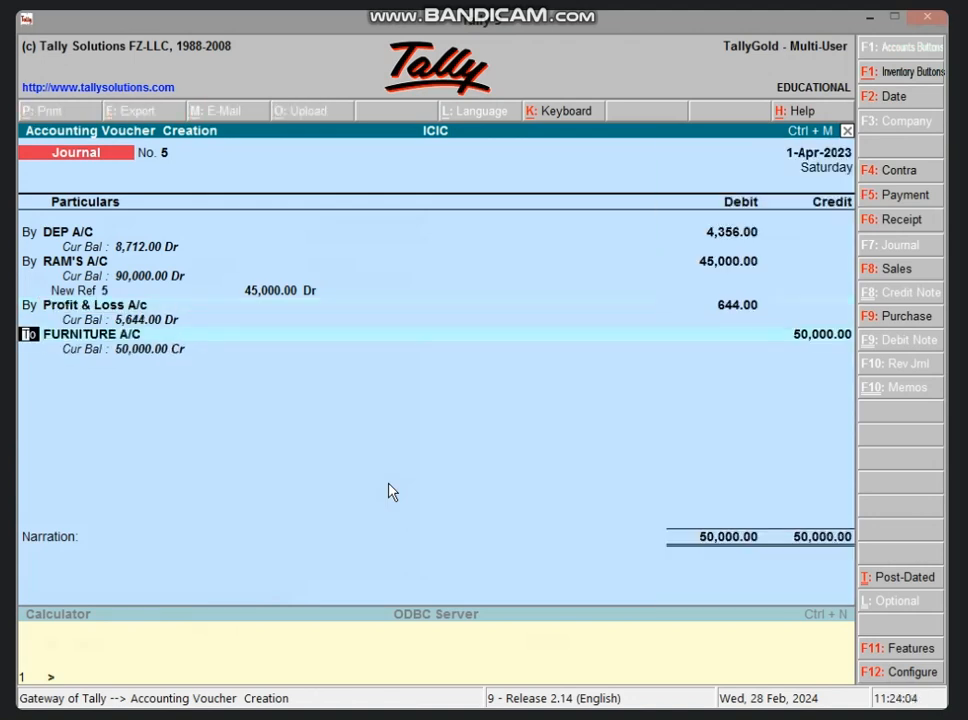
pyautogui.press('Return')
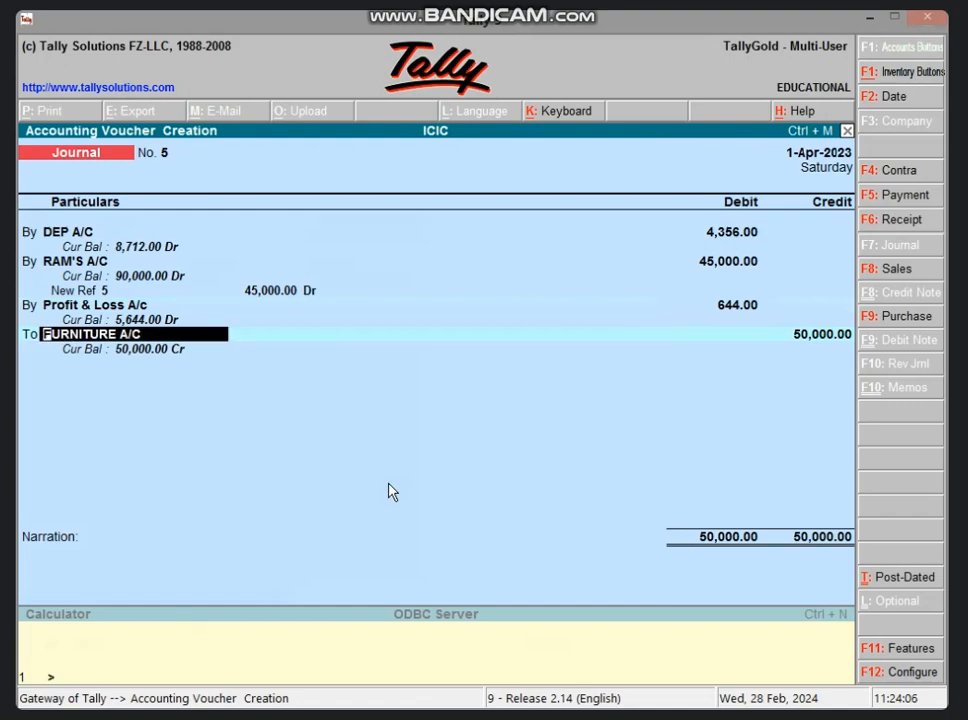